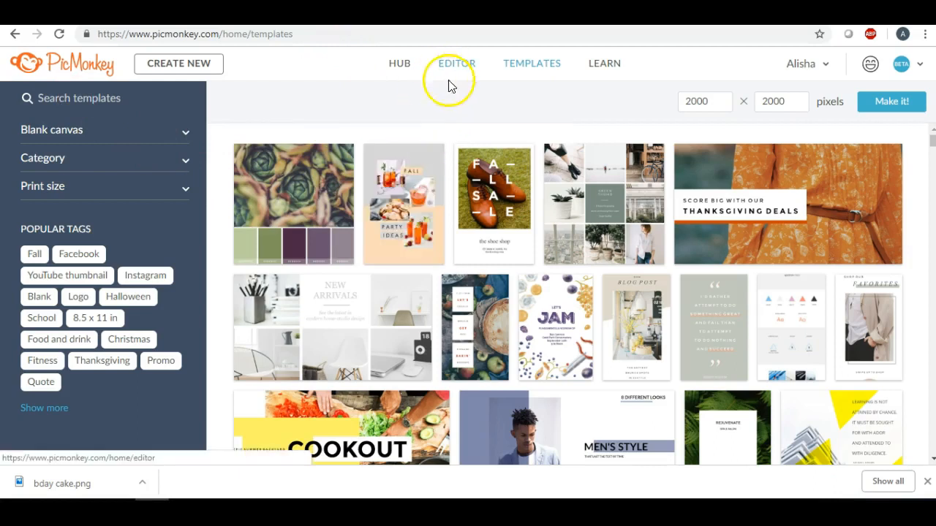
Step: Browse the gallery of ready-made design templates
scroll(439, 152, down, 4)
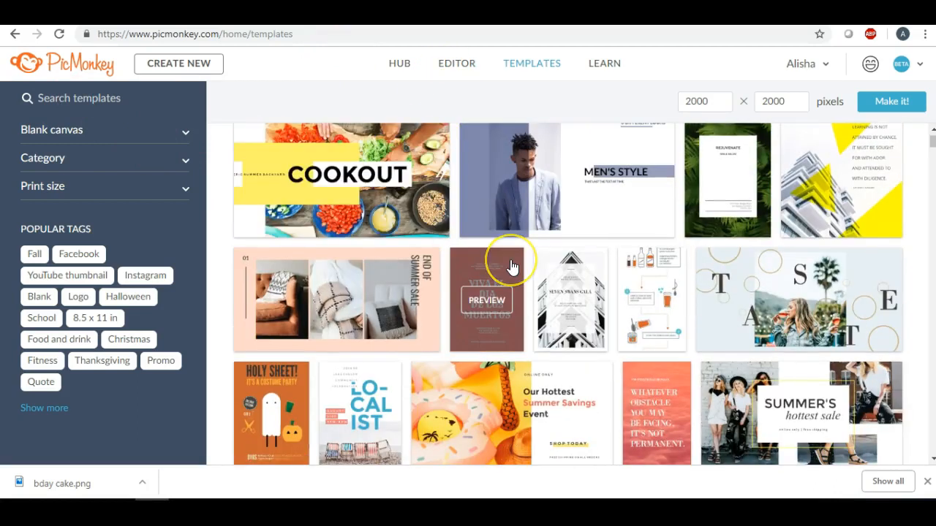
scroll(511, 263, down, 3)
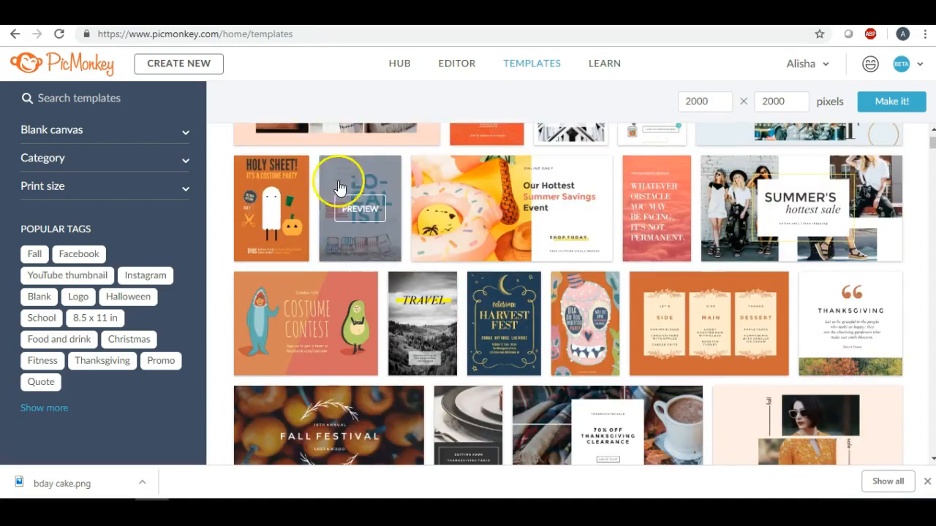
scroll(484, 324, down, 4)
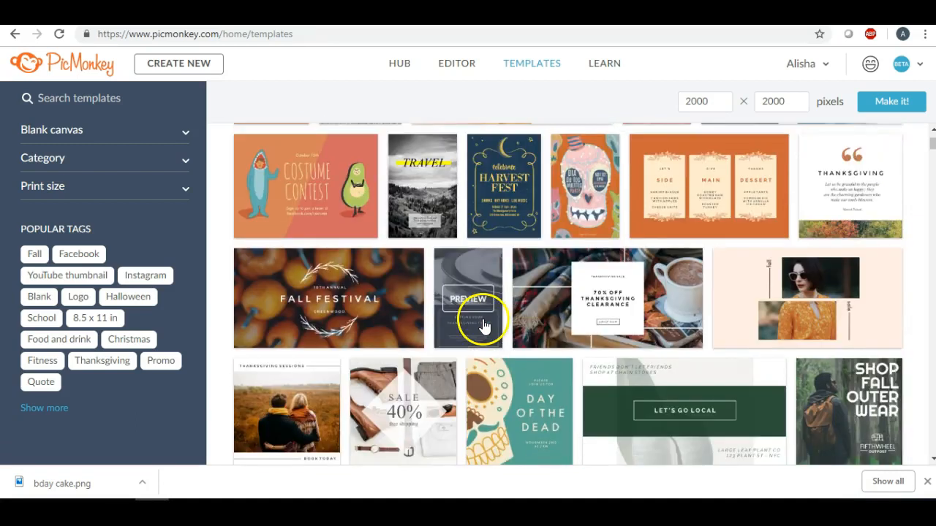
scroll(483, 326, down, 5)
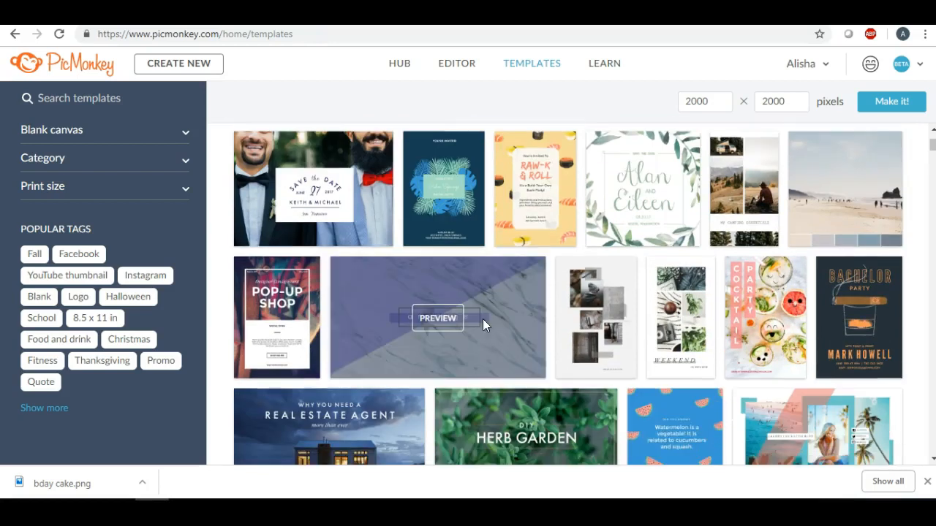
scroll(470, 323, up, 5)
scroll(470, 322, up, 8)
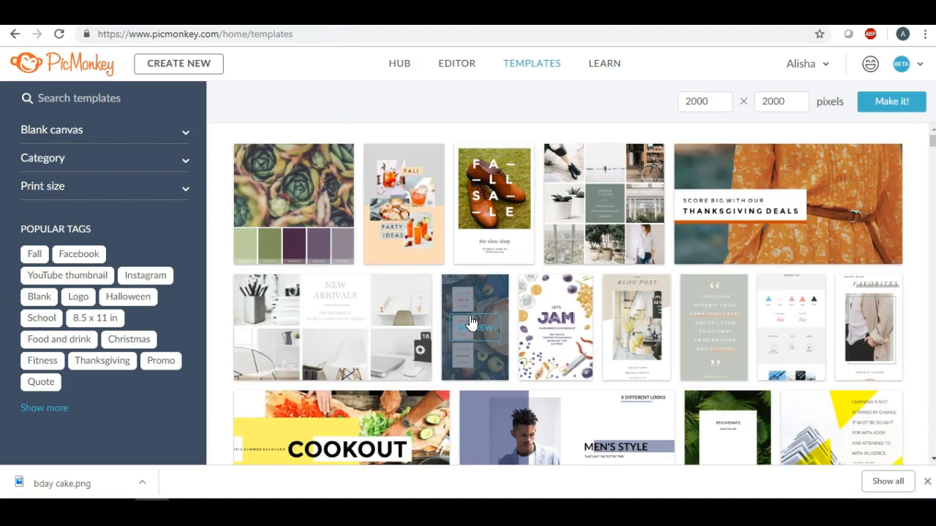
Step: Filter the templates by the Invitation category and look through the matching designs
click(181, 159)
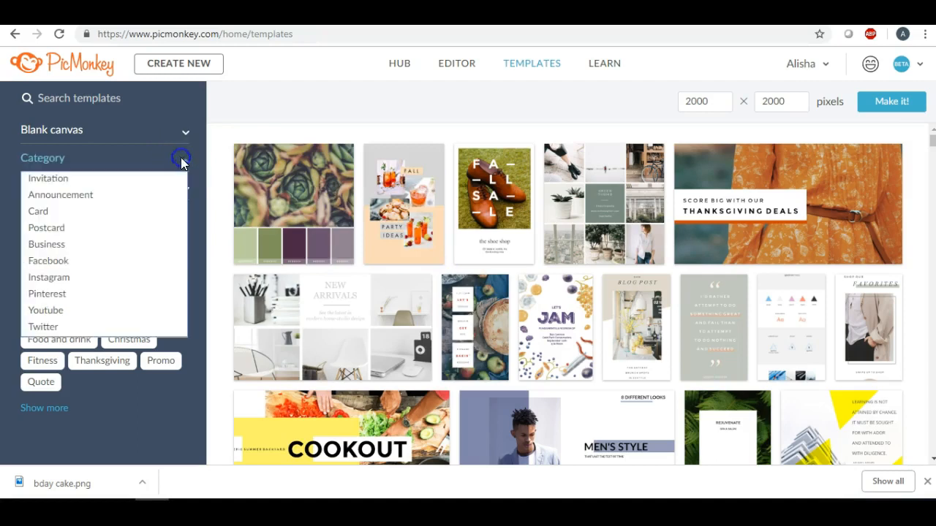
click(67, 180)
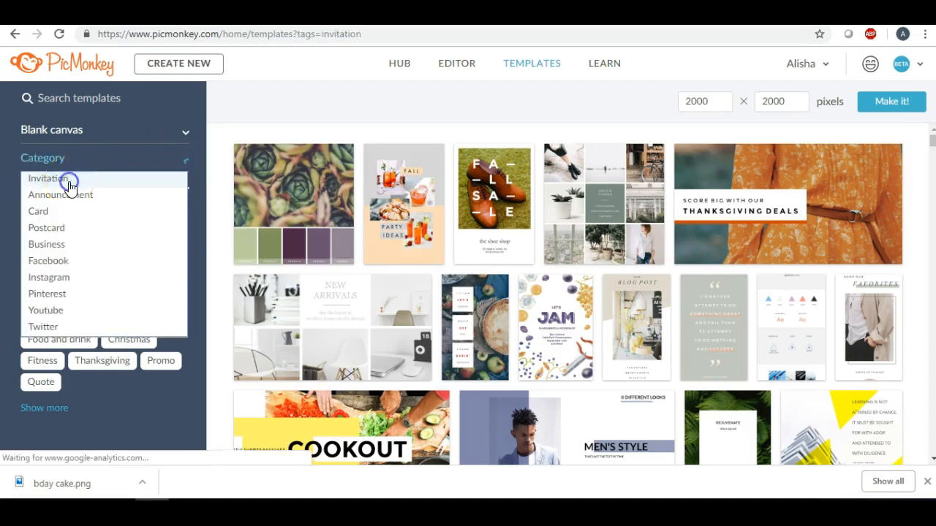
scroll(507, 230, down, 1)
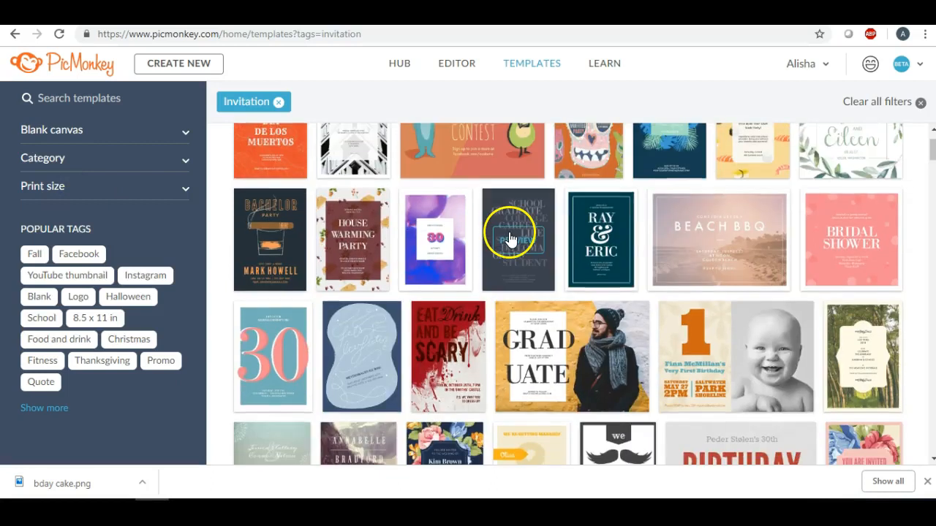
scroll(527, 226, down, 1)
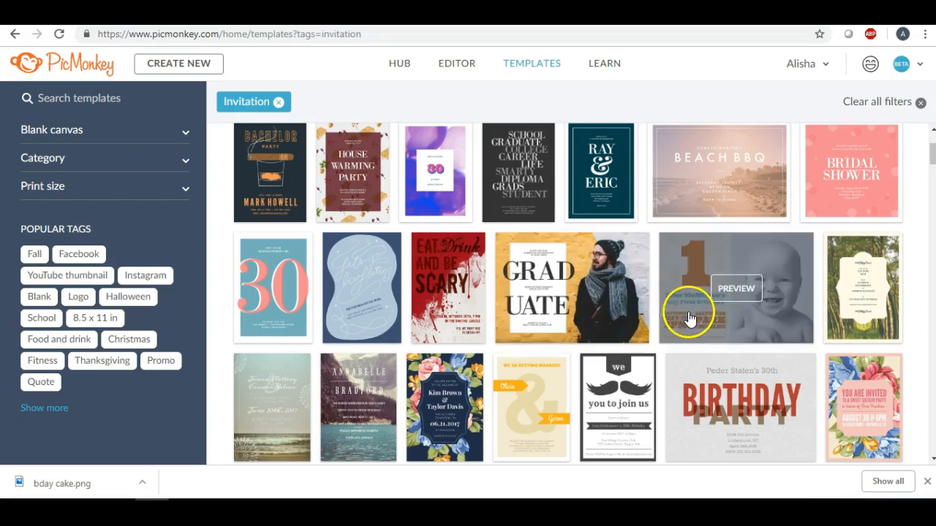
scroll(539, 322, down, 1)
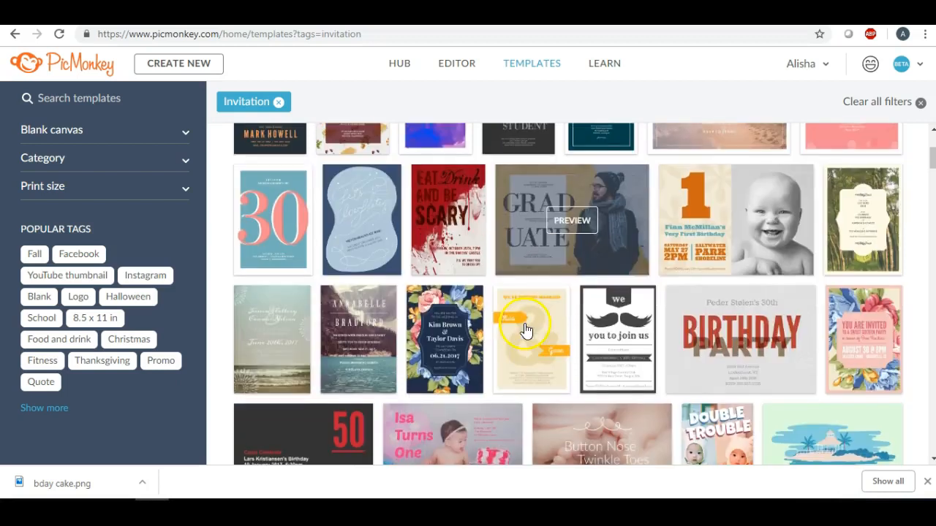
scroll(652, 339, down, 3)
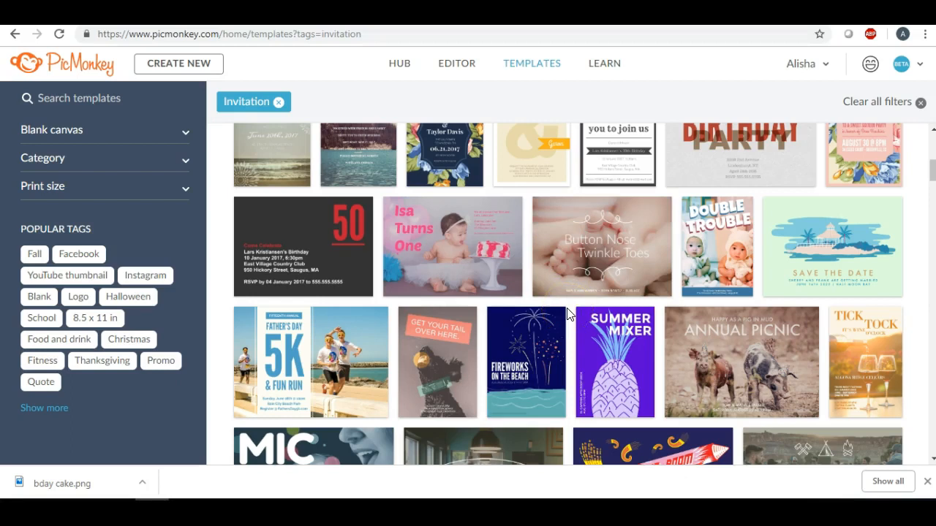
scroll(568, 316, down, 4)
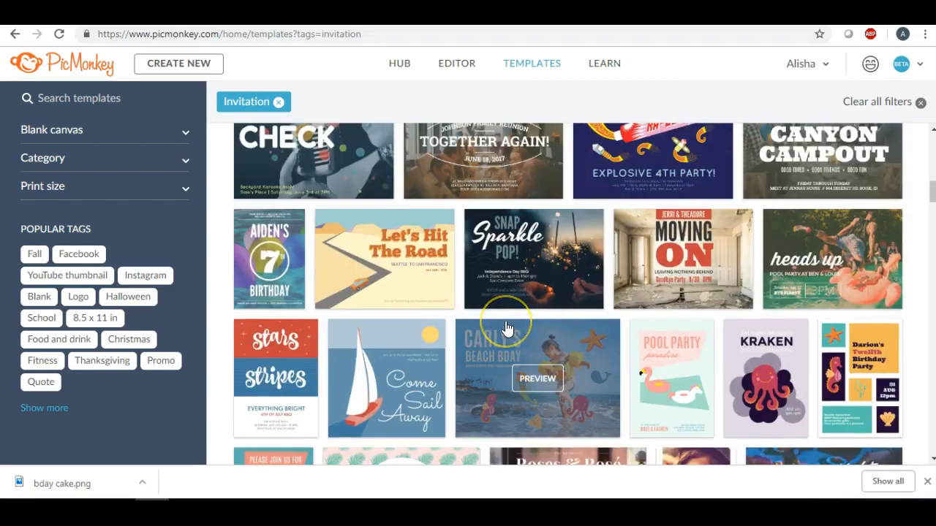
scroll(488, 330, down, 3)
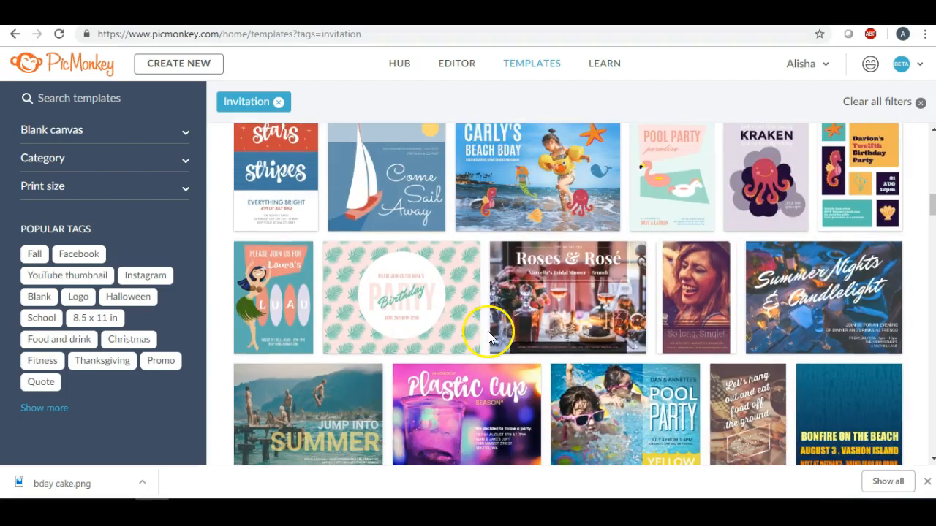
scroll(463, 340, up, 10)
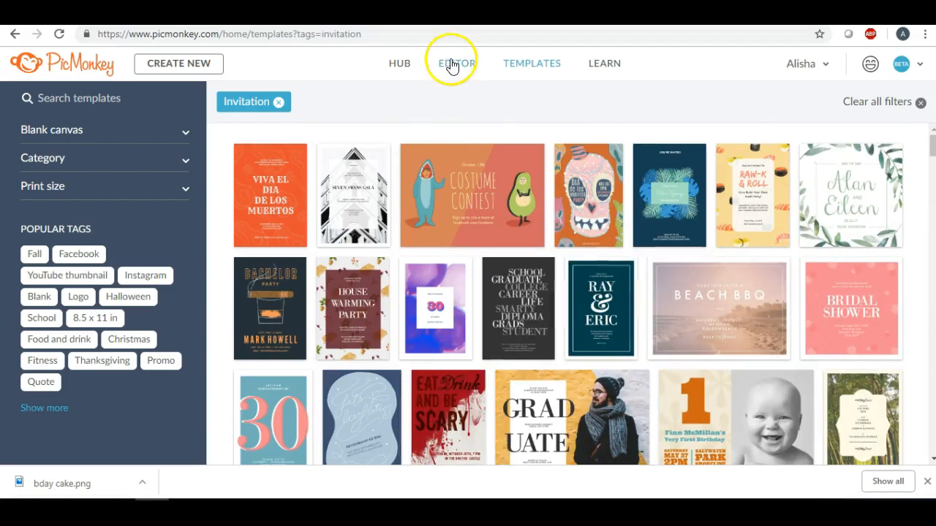
Step: Open the blank canvas in the editor and add a text box in the Arimo font
click(449, 65)
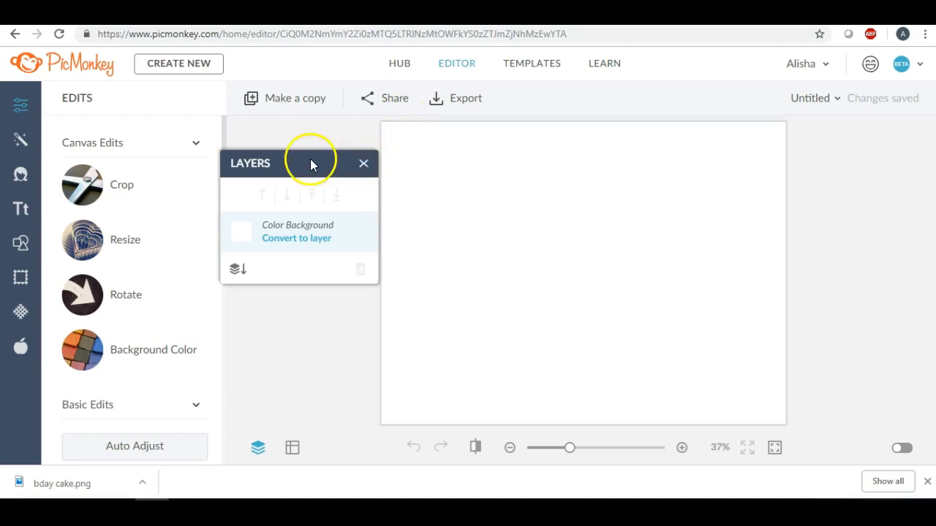
click(21, 209)
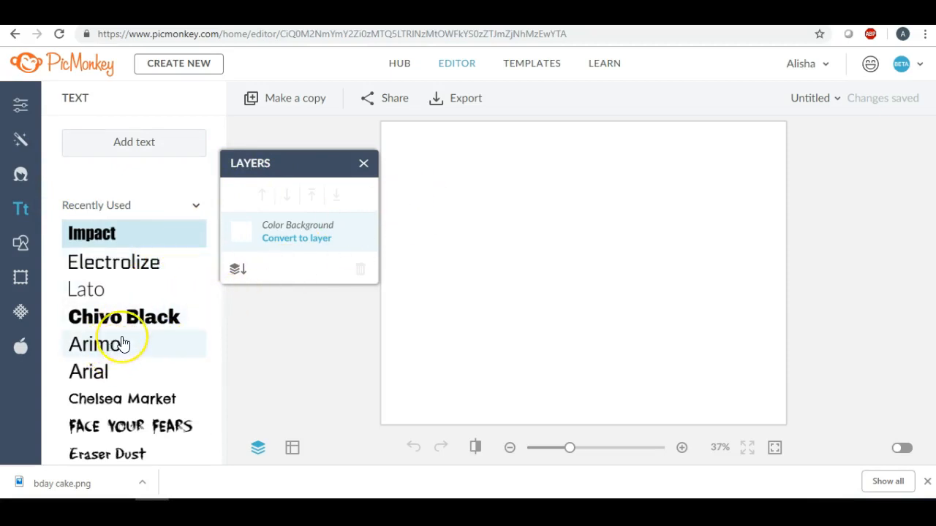
scroll(122, 344, down, 3)
scroll(121, 342, up, 1)
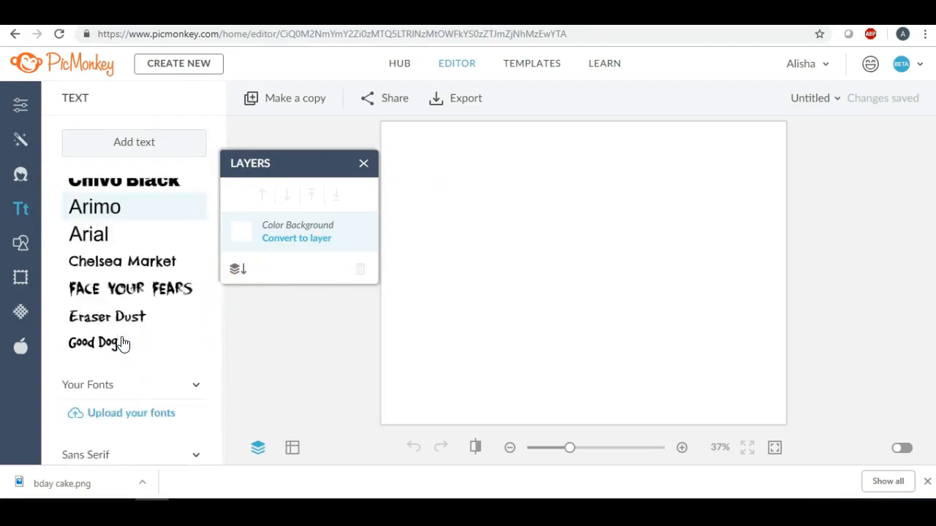
click(111, 212)
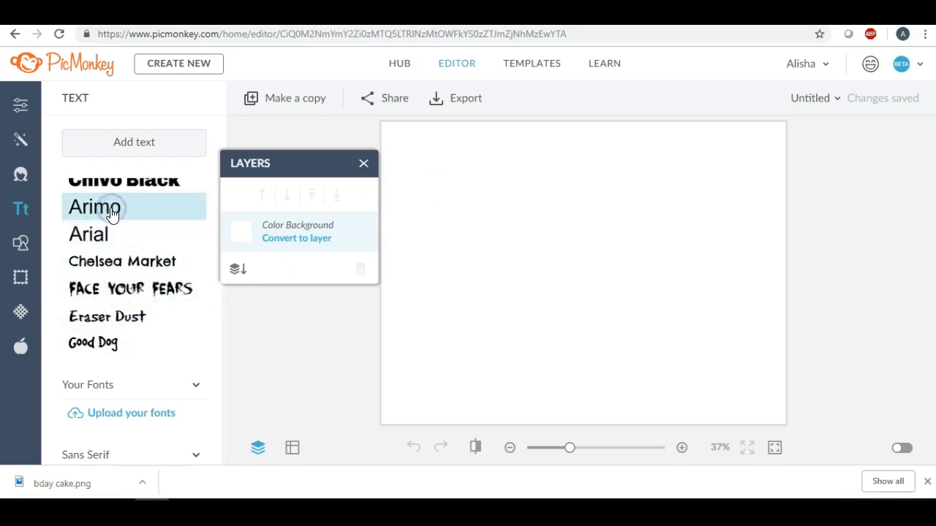
click(162, 143)
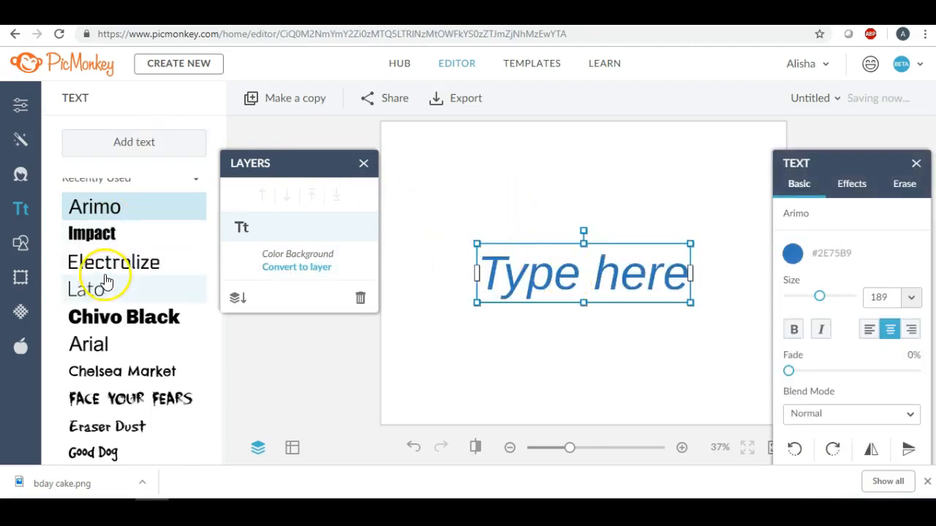
Step: Try the Arial and Chelsea Market fonts on the text box, and settle on Antonio
click(98, 342)
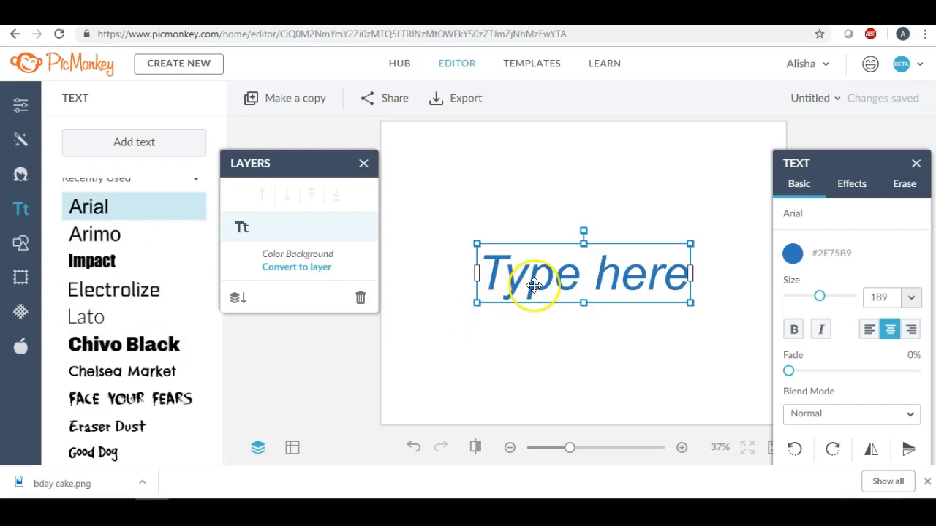
click(110, 369)
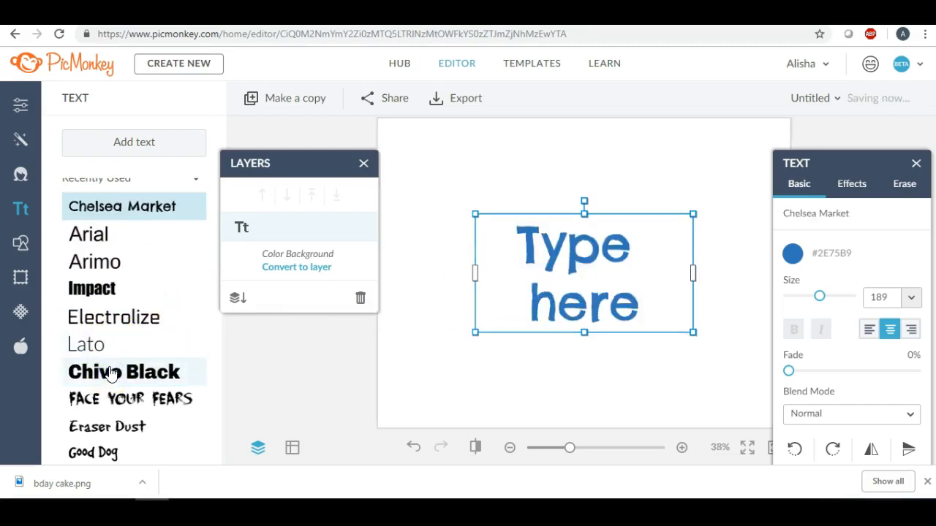
scroll(110, 372, down, 3)
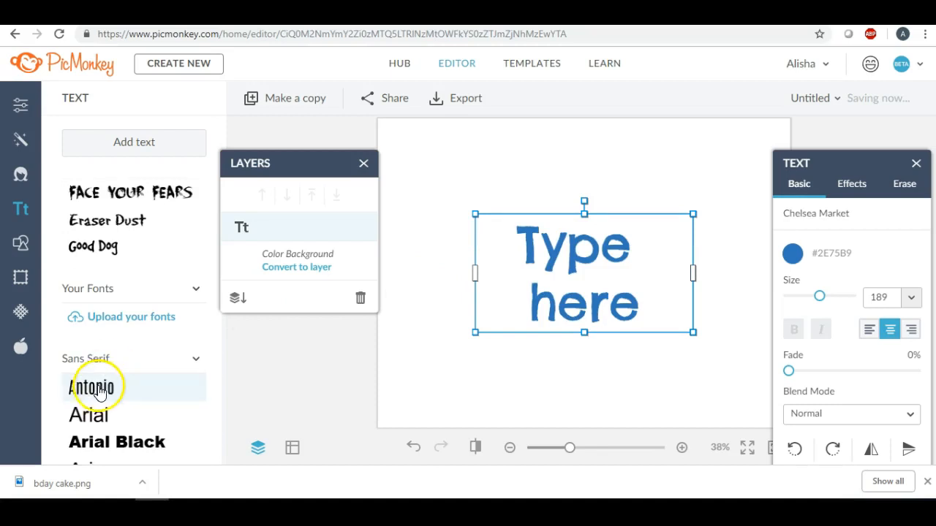
click(109, 385)
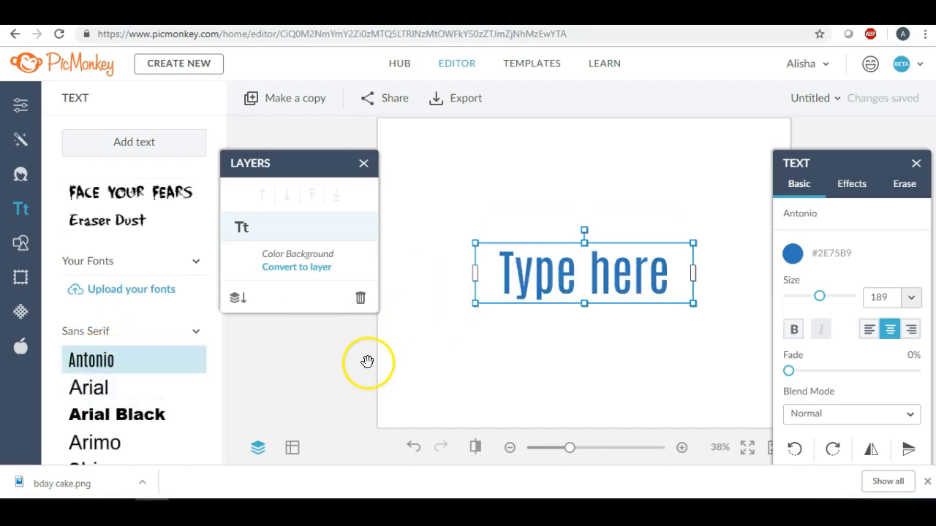
Step: Replace the text box's placeholder with "Happy"
double_click(660, 275)
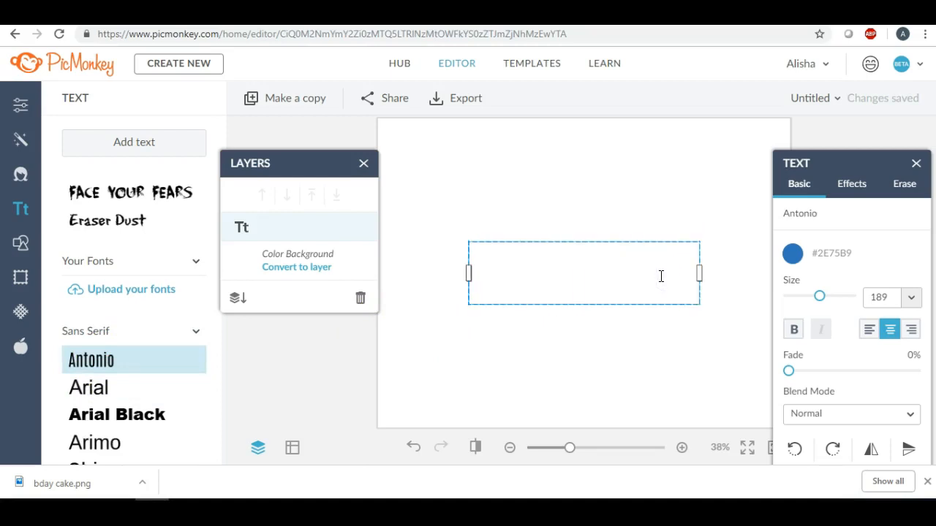
text(Happy)
click(653, 276)
click(589, 328)
Step: Move the "Happy" text to the upper part of the canvas and enlarge it to about size 242
drag(564, 272, 550, 182)
drag(459, 205, 402, 227)
drag(495, 203, 542, 189)
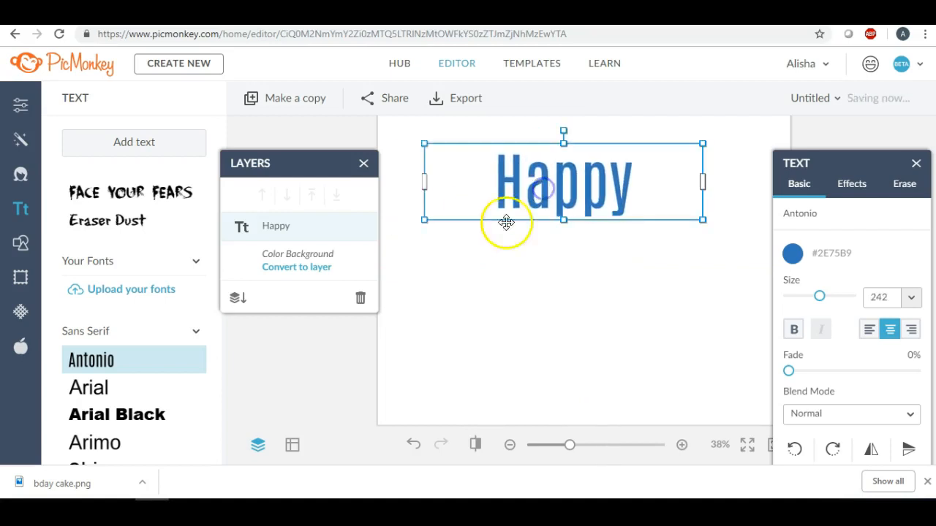
click(489, 305)
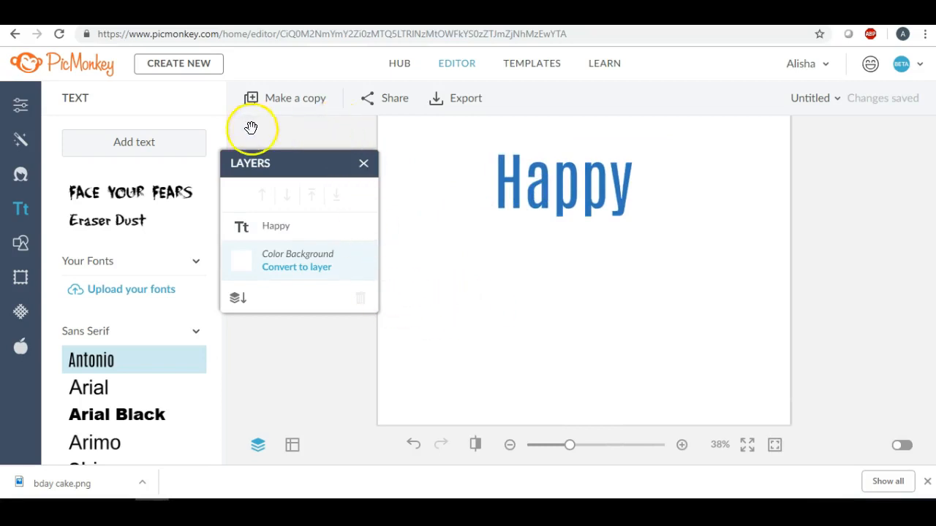
Step: Add a second text box reading "Birthday!" and place it near the canvas's lower edge, leaving a gap below "Happy"
click(135, 144)
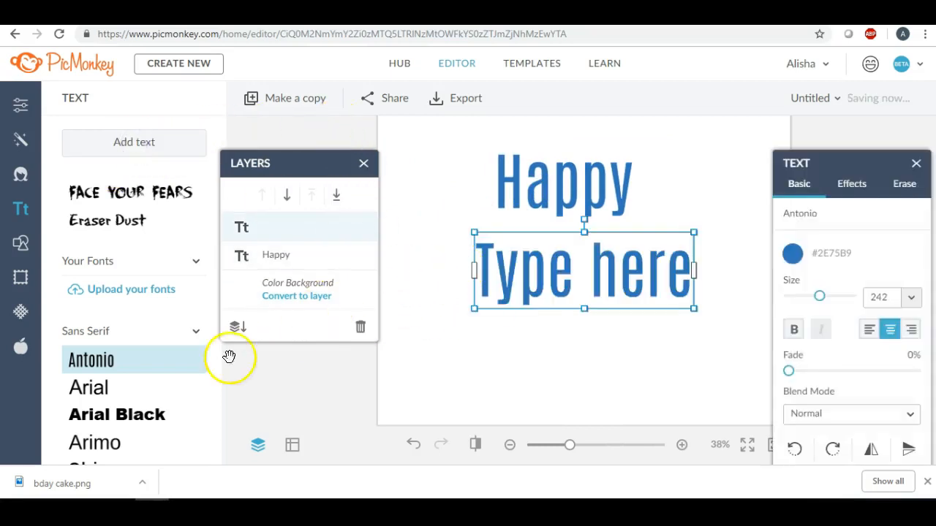
double_click(547, 288)
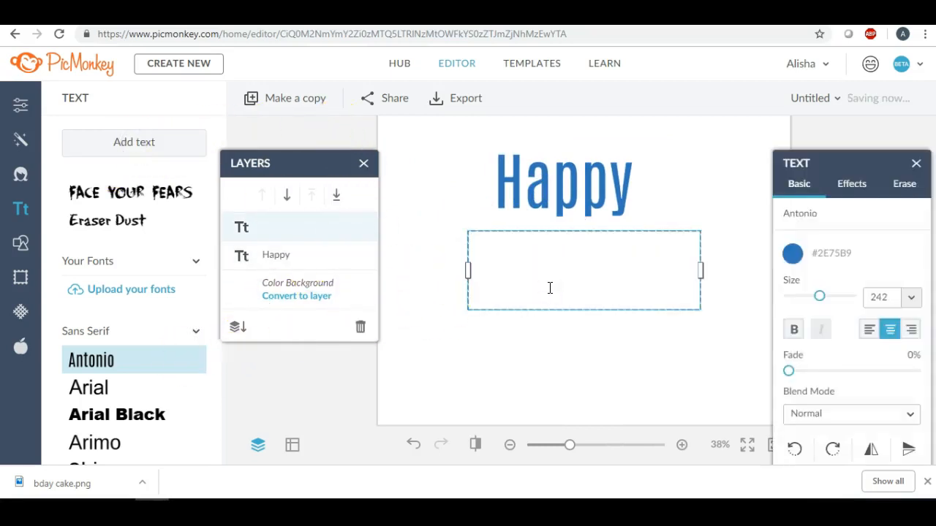
text(Birth)
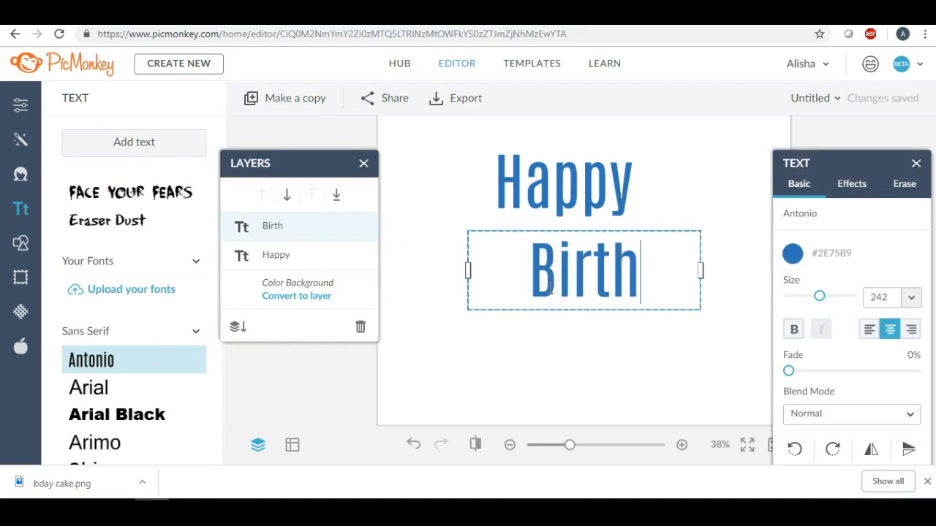
text(day!)
click(591, 275)
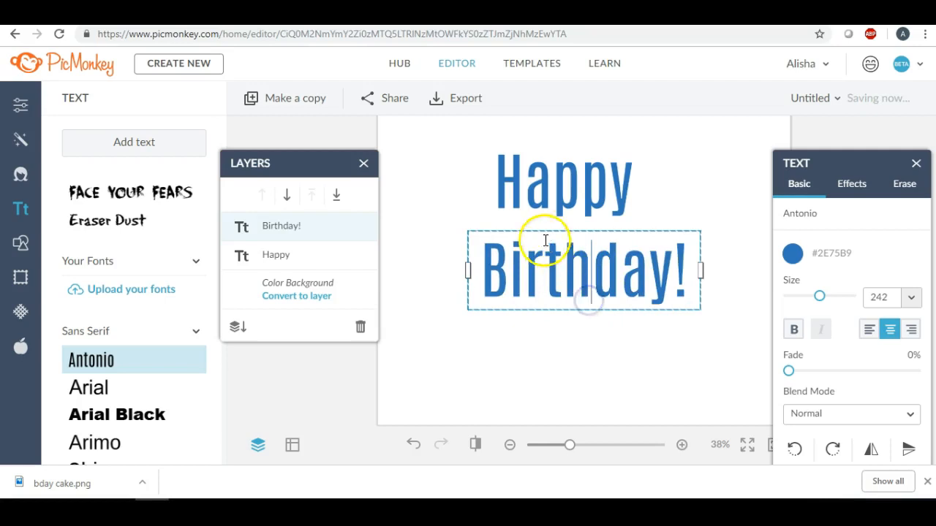
click(460, 334)
drag(532, 258, 512, 338)
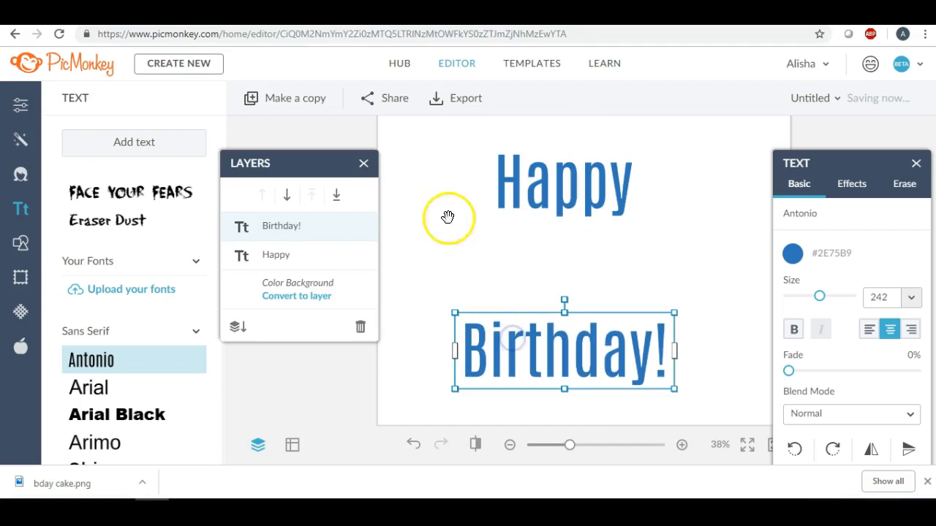
Step: Add the bday cake image from the computer's Desktop folder and align it centrally between "Happy" and "Birthday!"
click(21, 246)
click(131, 142)
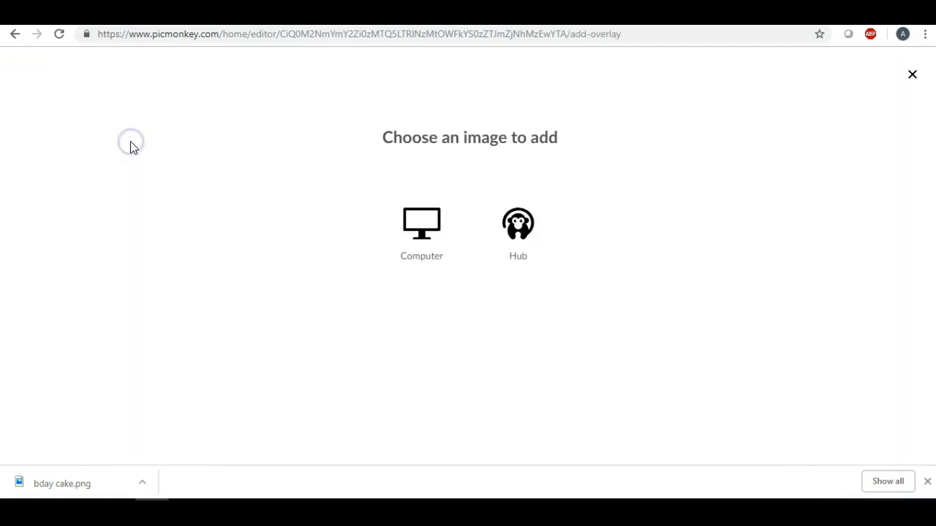
click(423, 228)
click(241, 75)
scroll(503, 153, down, 2)
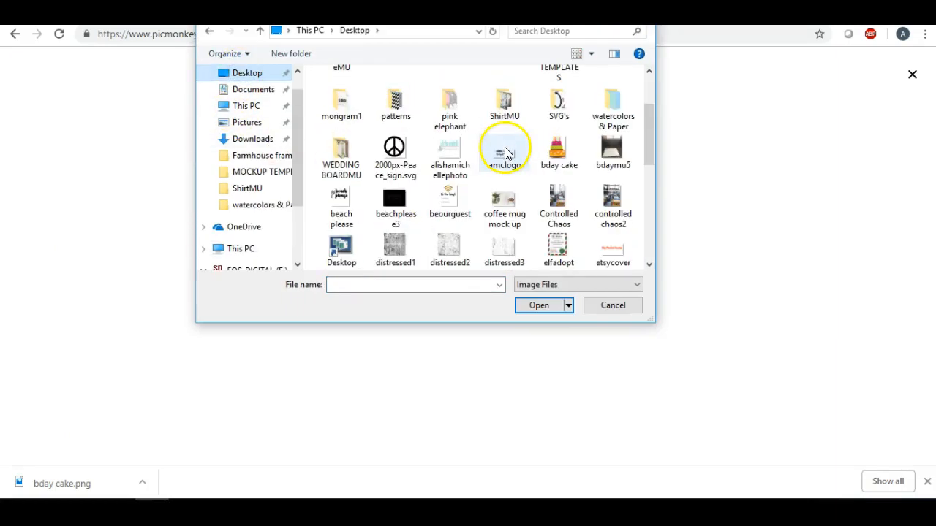
click(565, 153)
double_click(564, 153)
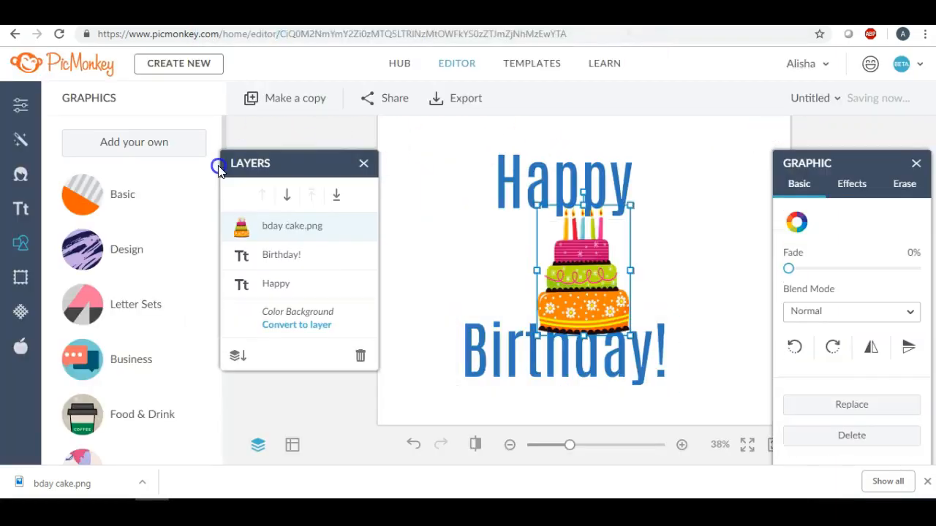
drag(575, 247, 565, 247)
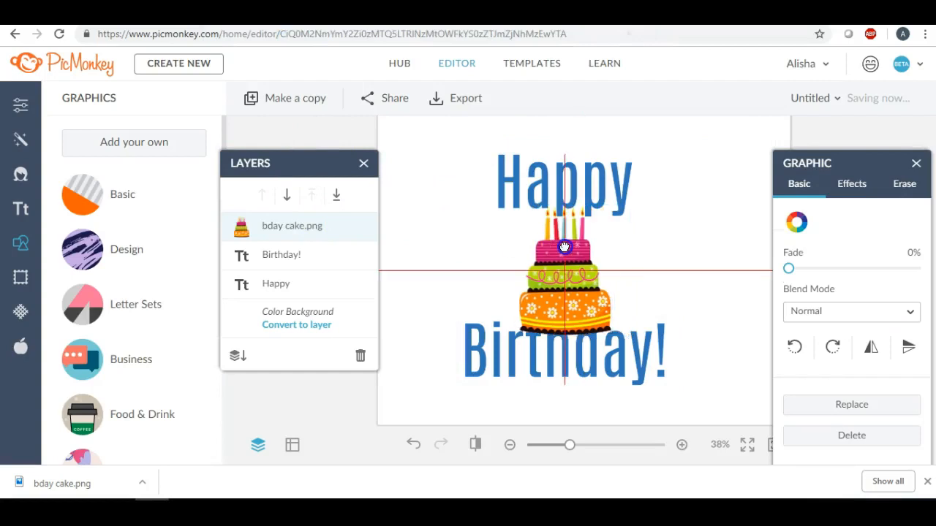
Step: Move the "Birthday!" text slightly lower and shrink the cake so it fits centrally between the two words without overlapping them
drag(554, 355, 555, 367)
click(554, 278)
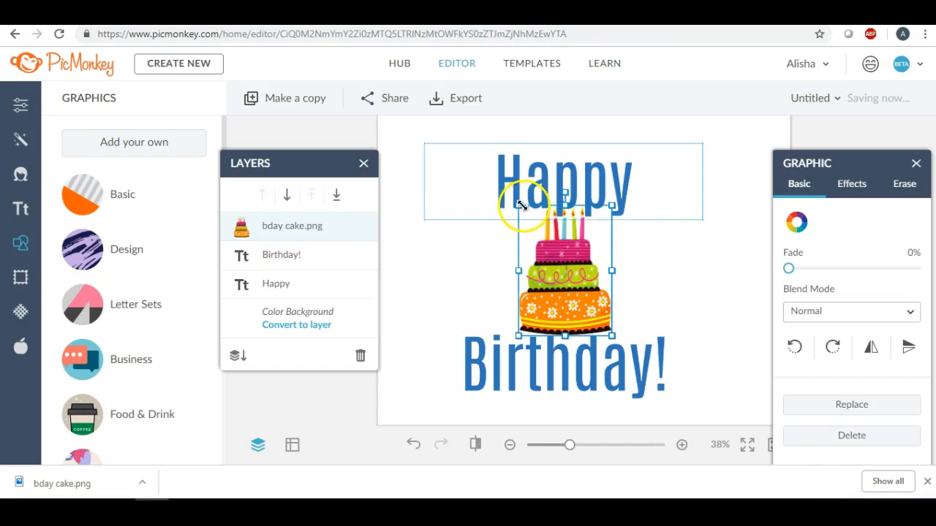
drag(519, 206, 531, 217)
drag(568, 261, 563, 258)
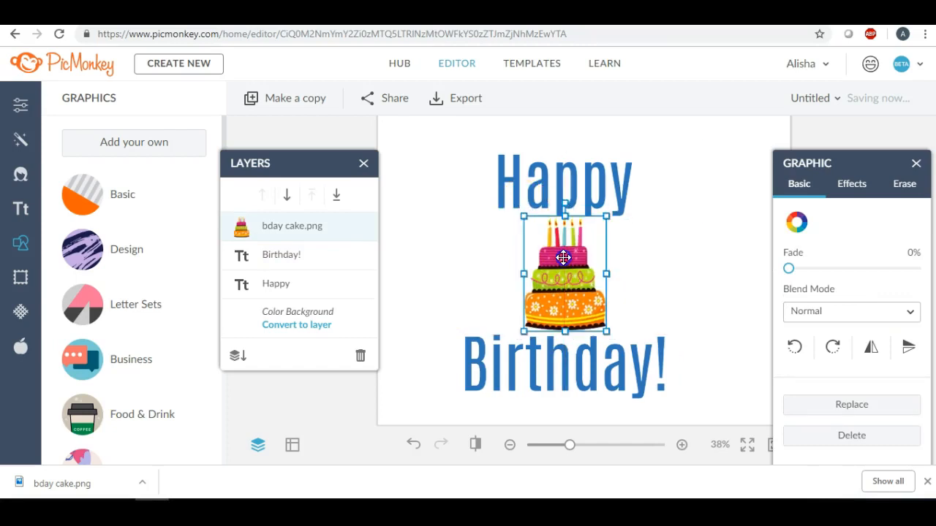
click(672, 290)
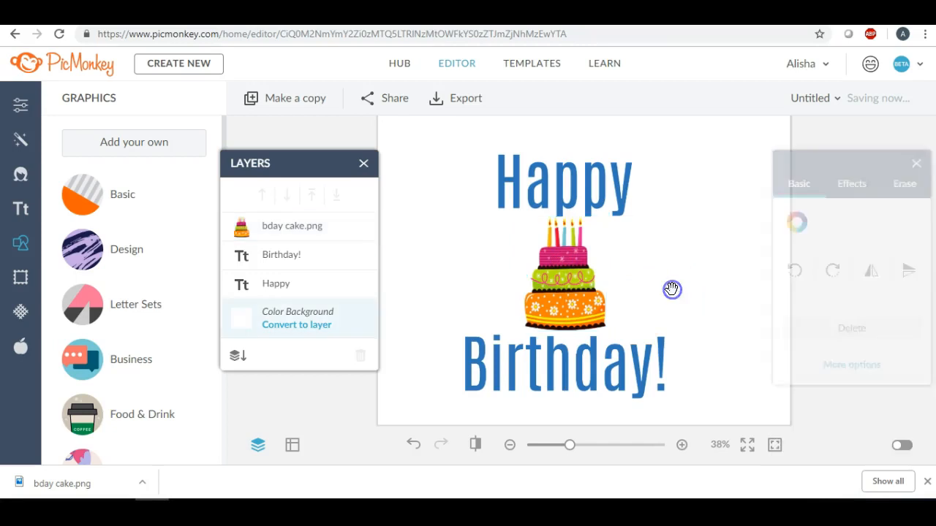
Step: Apply an Arc curved-text effect with 57% curvature to "Happy" and shift the word down so it arches over the cake
click(562, 189)
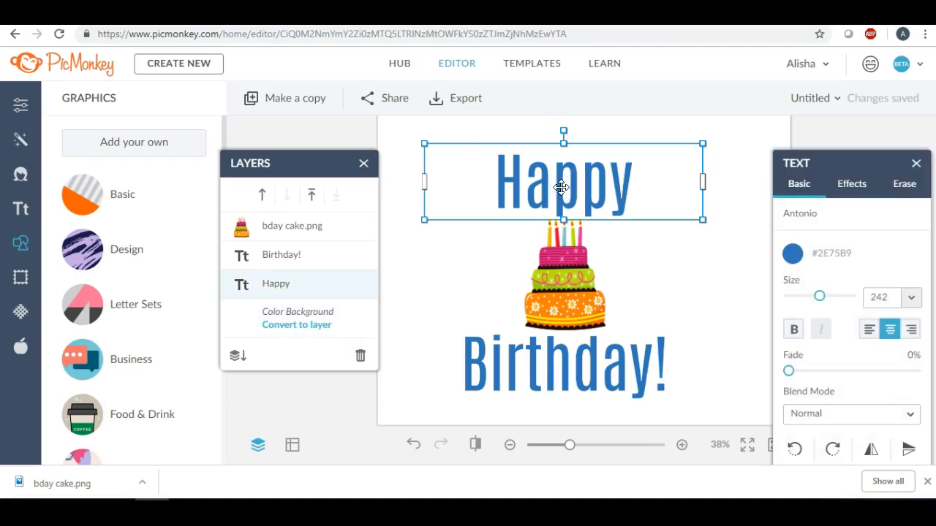
click(852, 186)
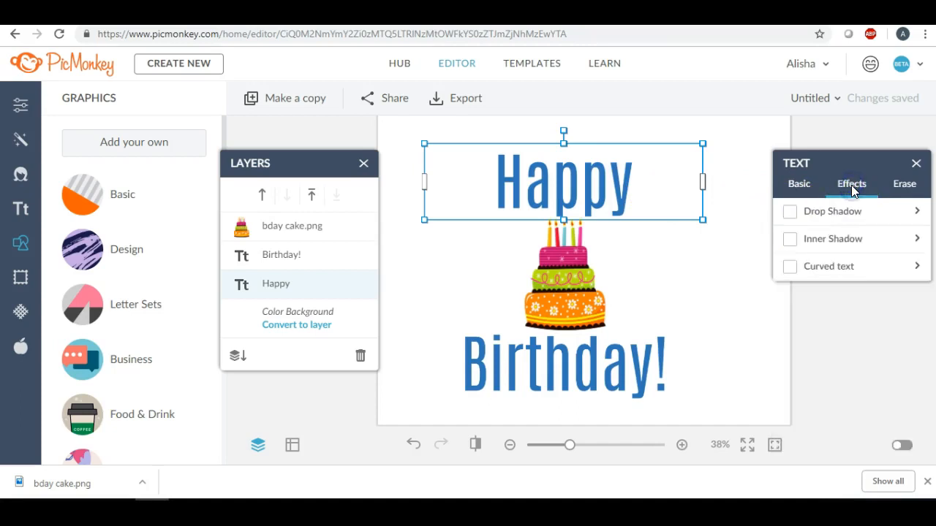
click(793, 268)
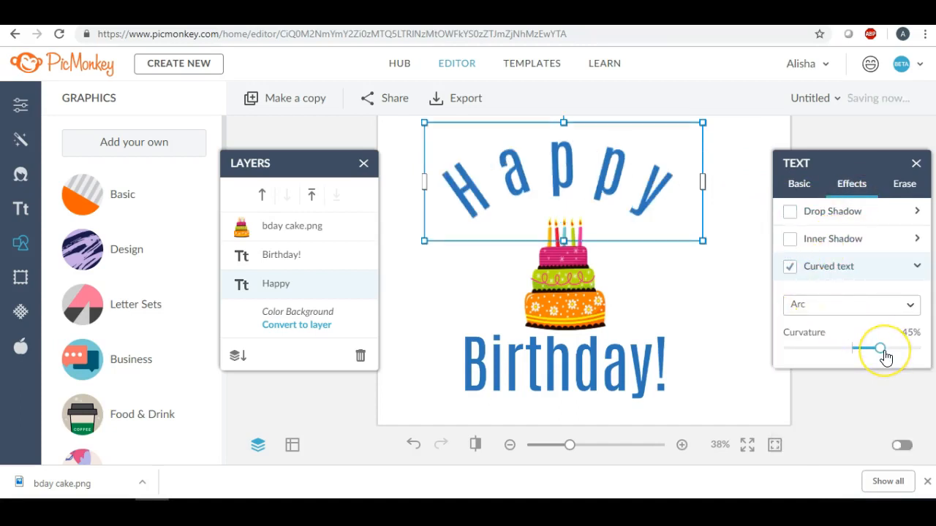
drag(885, 354, 900, 355)
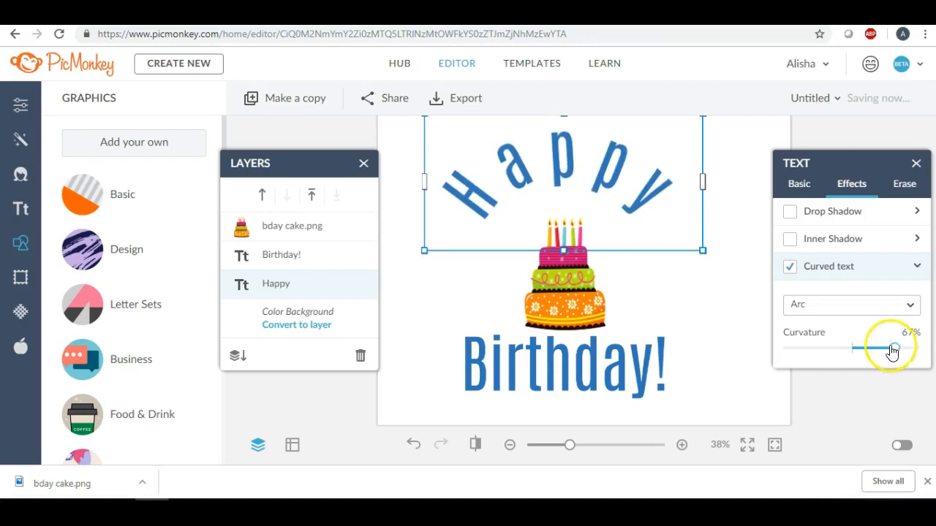
drag(564, 171, 573, 189)
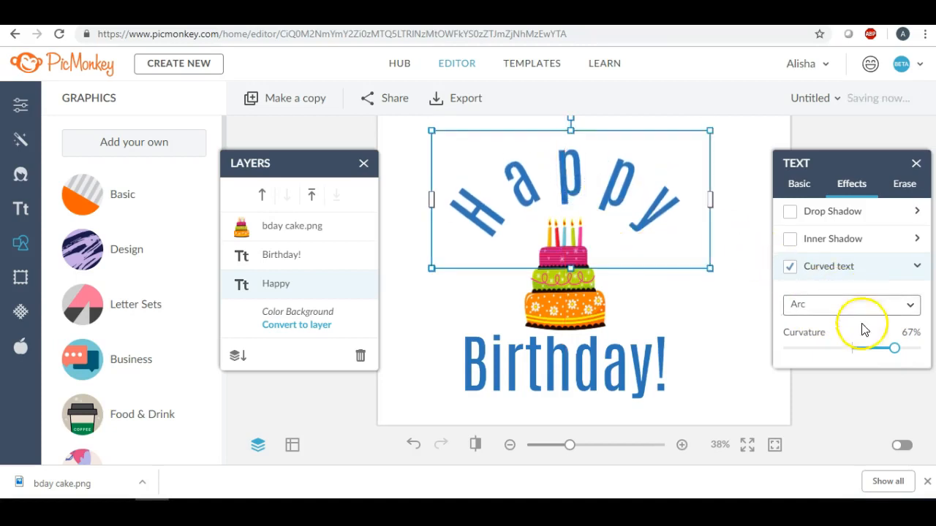
drag(891, 351, 887, 349)
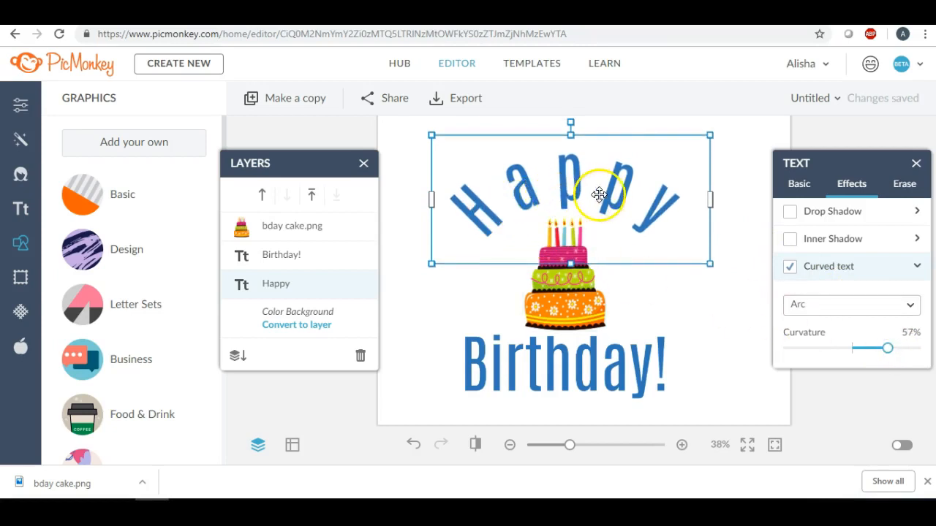
Step: Apply an Arc curved-text effect with -32% curvature to "Birthday!" so it bends under the cake
click(554, 367)
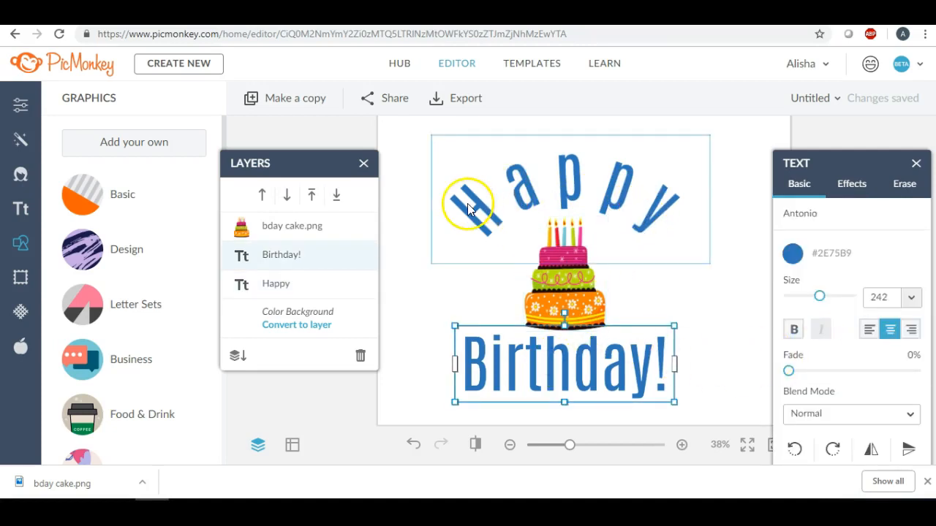
double_click(586, 376)
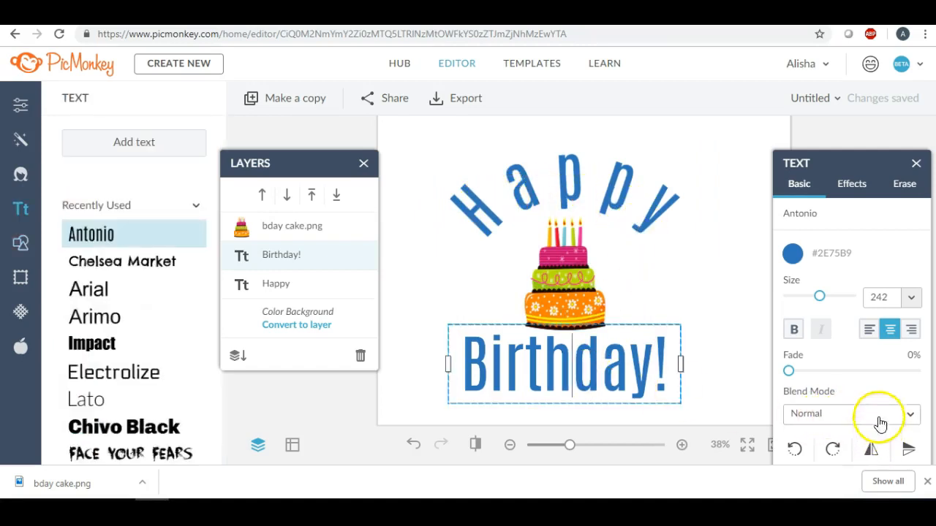
click(850, 185)
click(790, 268)
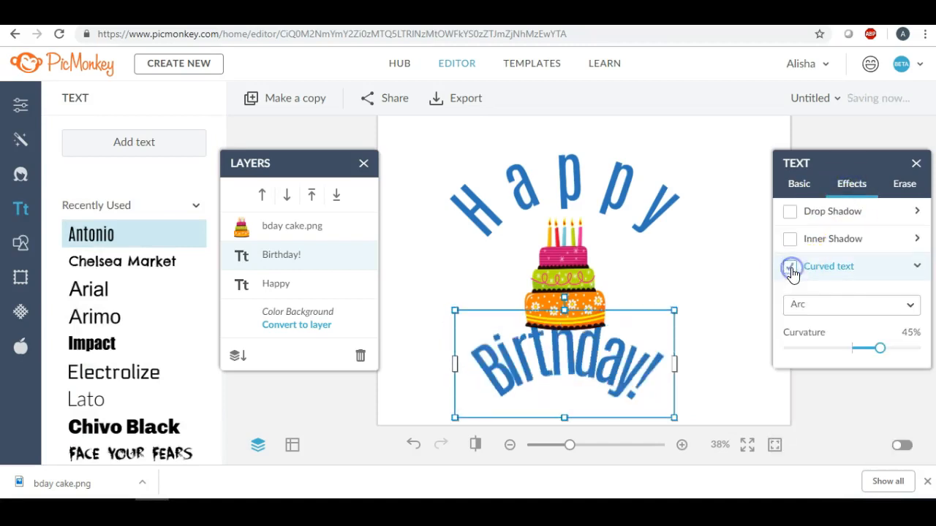
click(879, 349)
drag(879, 354, 831, 351)
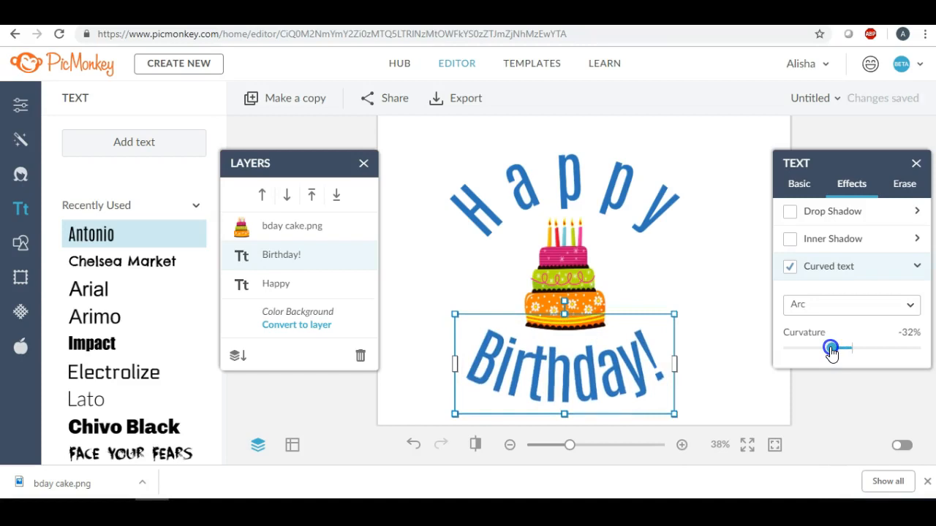
click(431, 257)
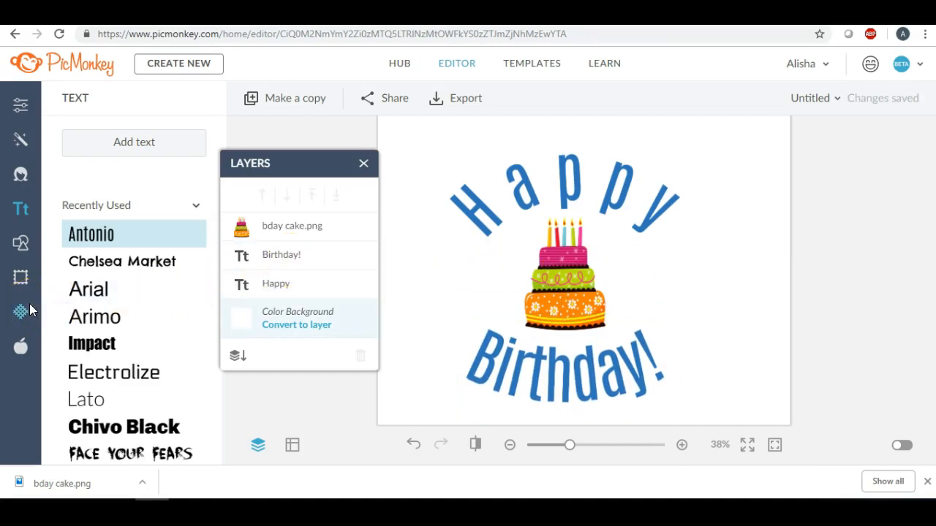
Step: Review the curved-text settings applied to the "Birthday!" text
click(512, 369)
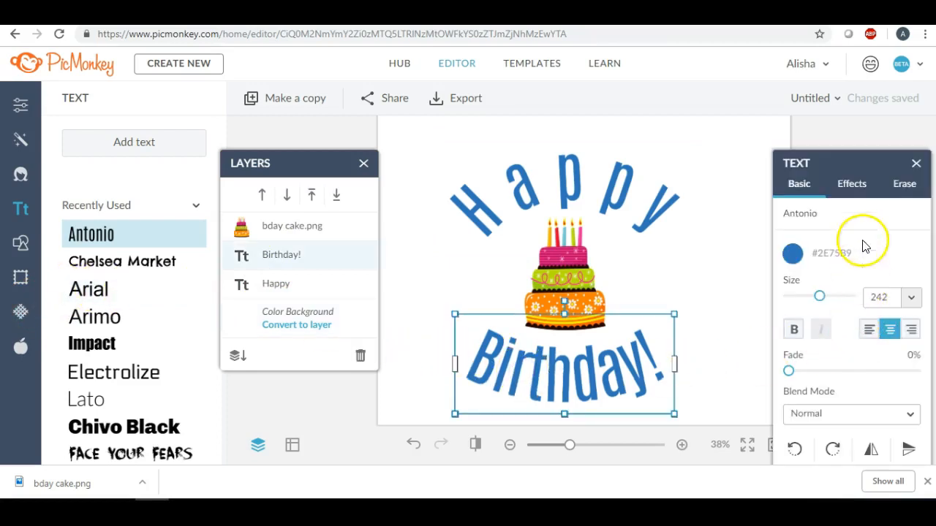
click(848, 184)
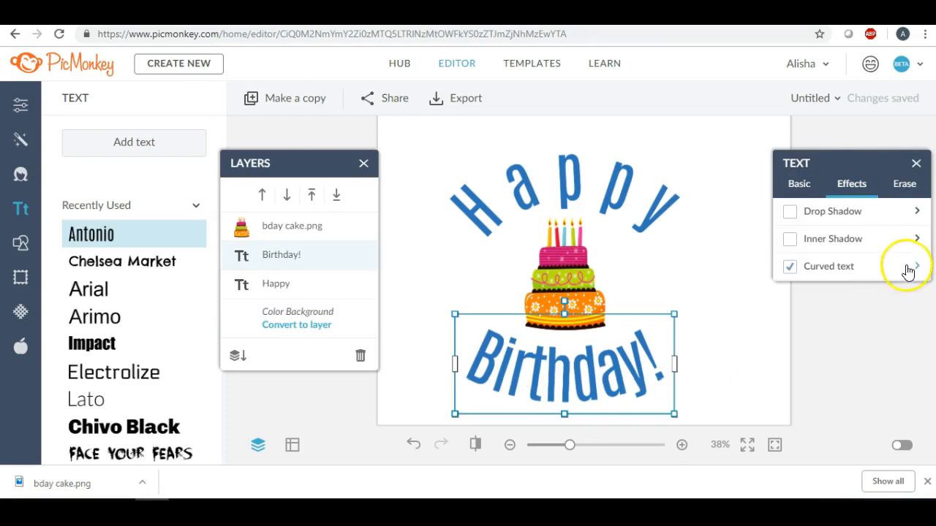
click(907, 267)
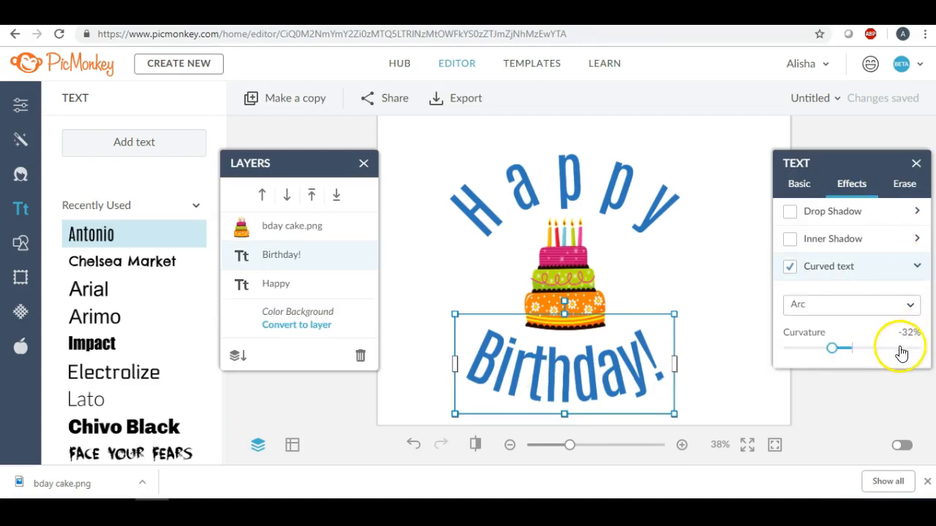
click(698, 282)
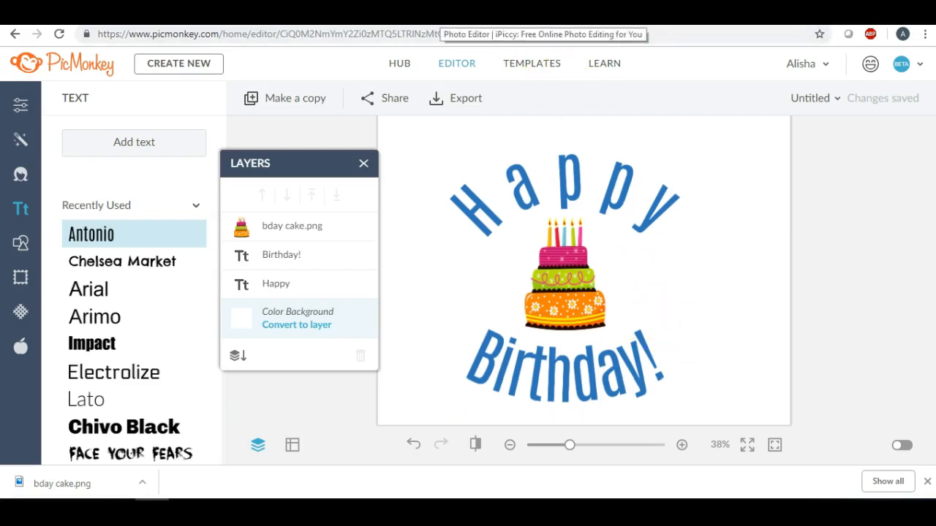
Step: Switch to the iPiccy Designer and check its new-design options, keeping the existing blank canvas
click(441, 16)
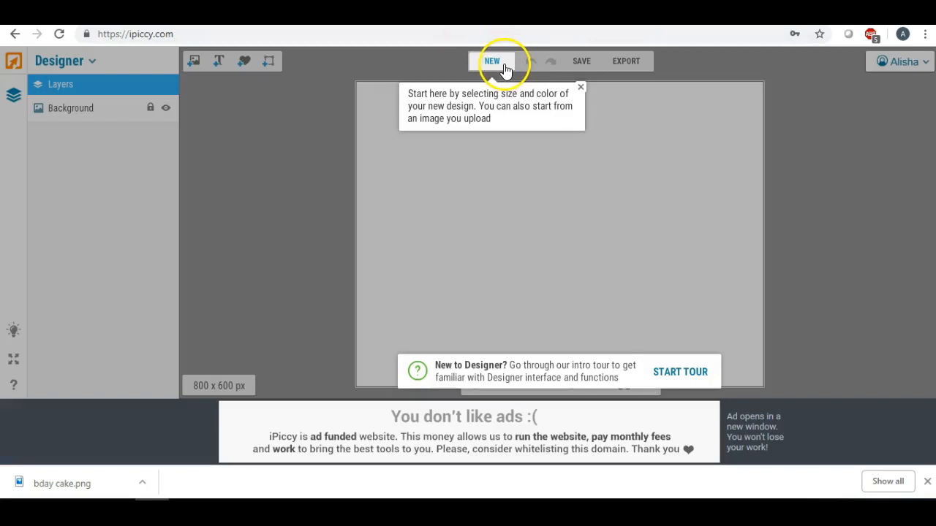
click(496, 63)
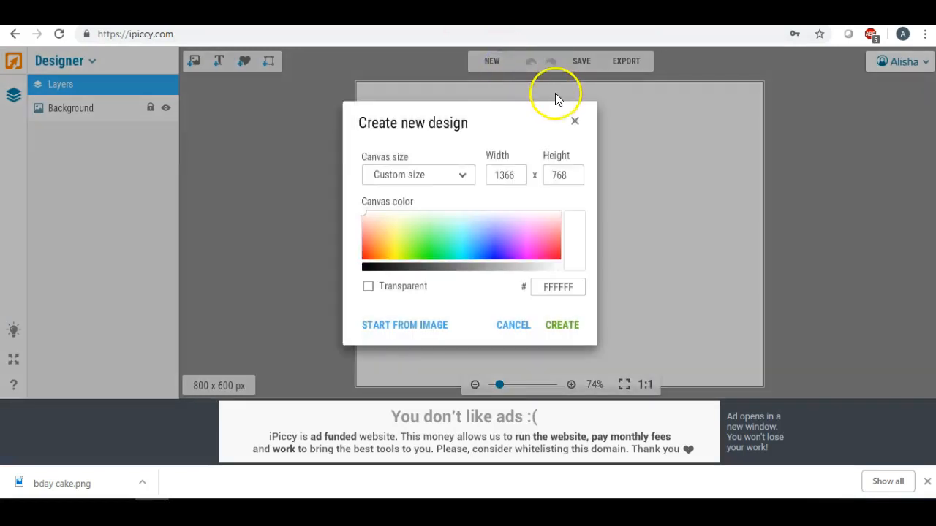
click(577, 122)
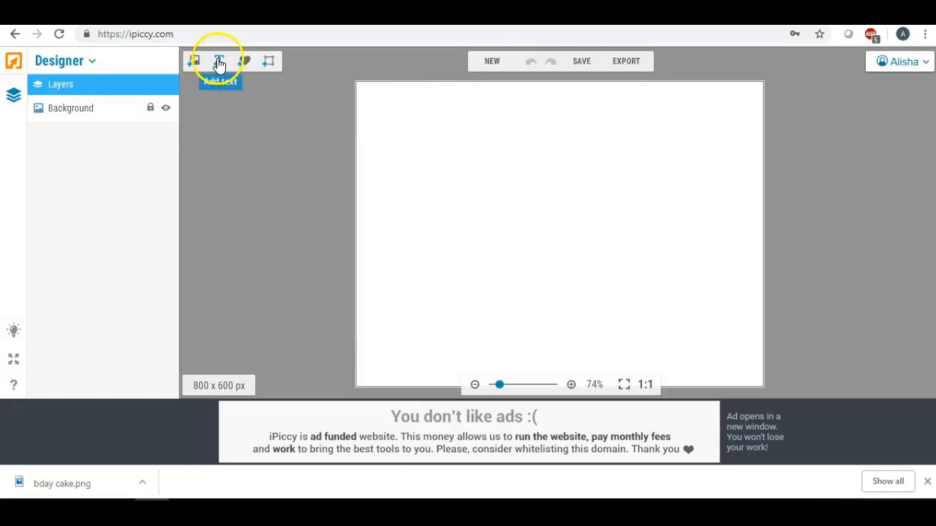
Step: Add a solid circle from the Geometric stickers, enlarge it and place it near the canvas's centre
click(243, 64)
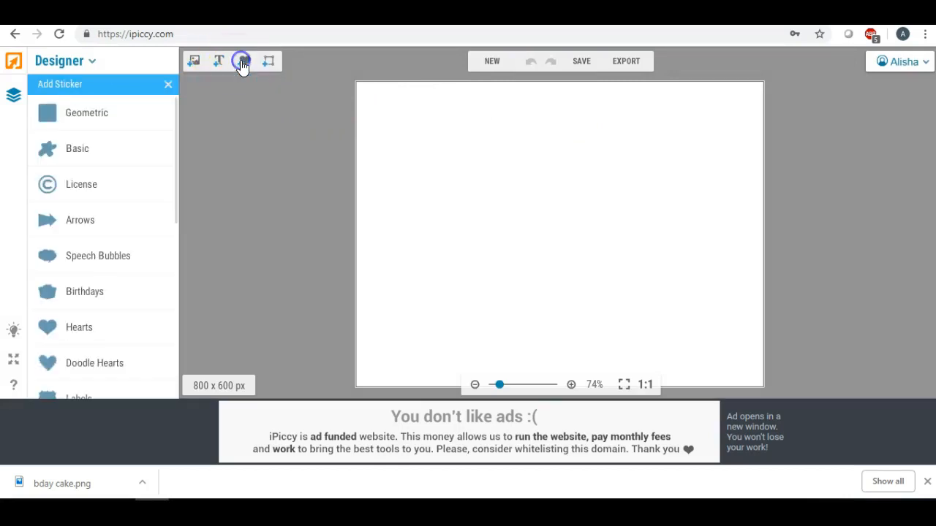
scroll(105, 121, down, 1)
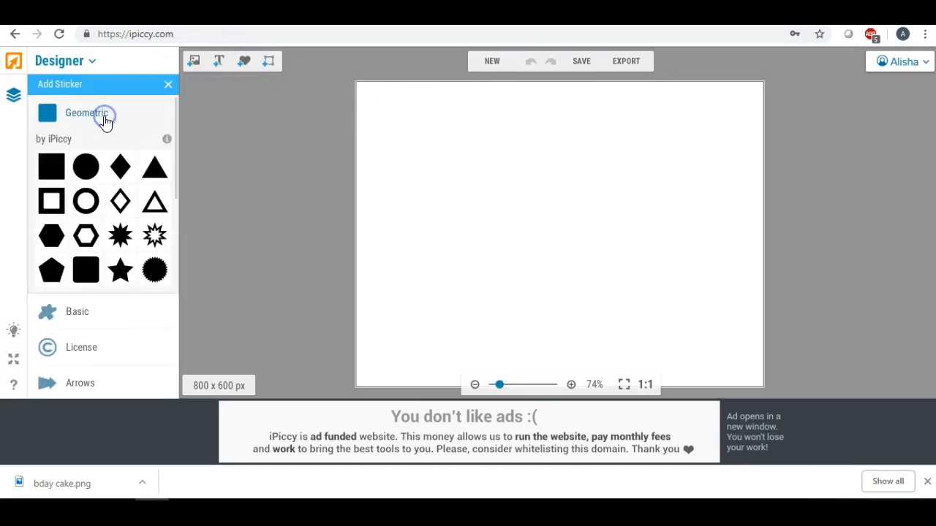
click(85, 164)
click(526, 205)
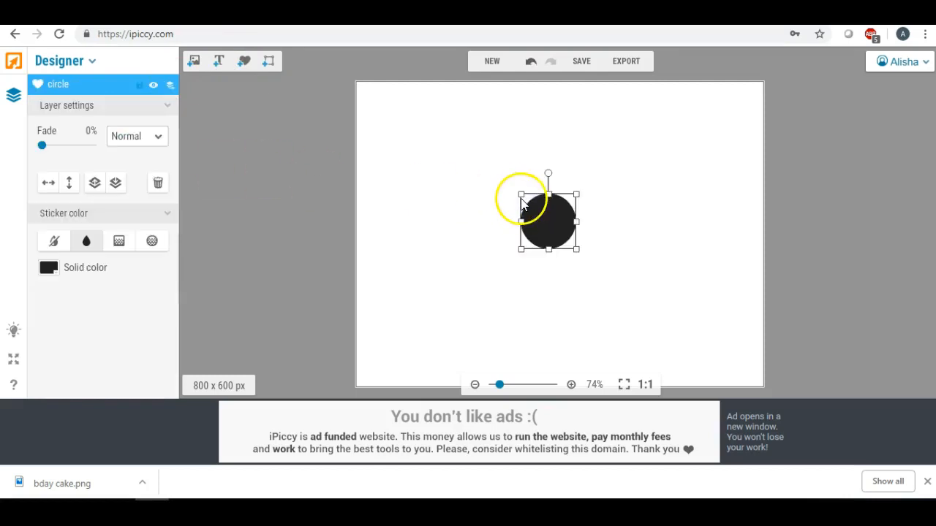
drag(522, 197, 386, 115)
click(510, 181)
drag(510, 181, 541, 215)
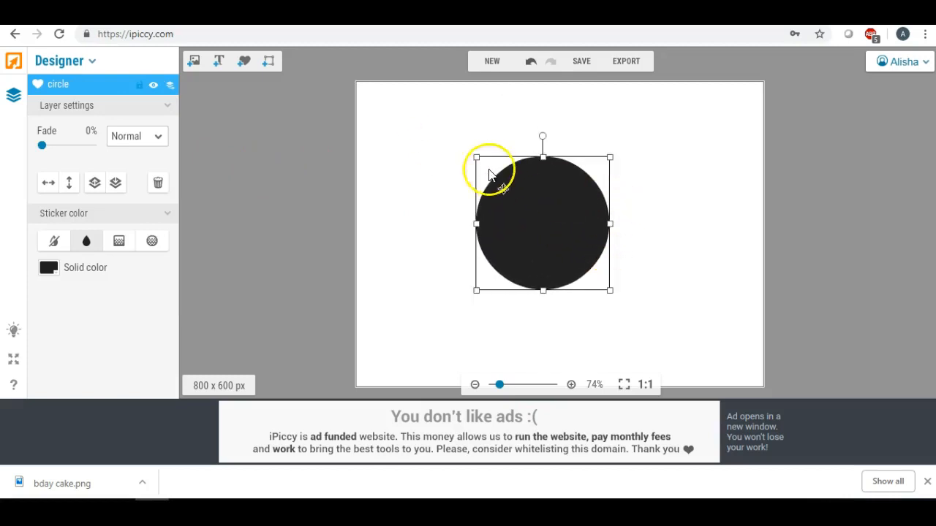
Step: Stretch the circle into a wider, larger oval and recentre it on the canvas
drag(612, 223, 642, 231)
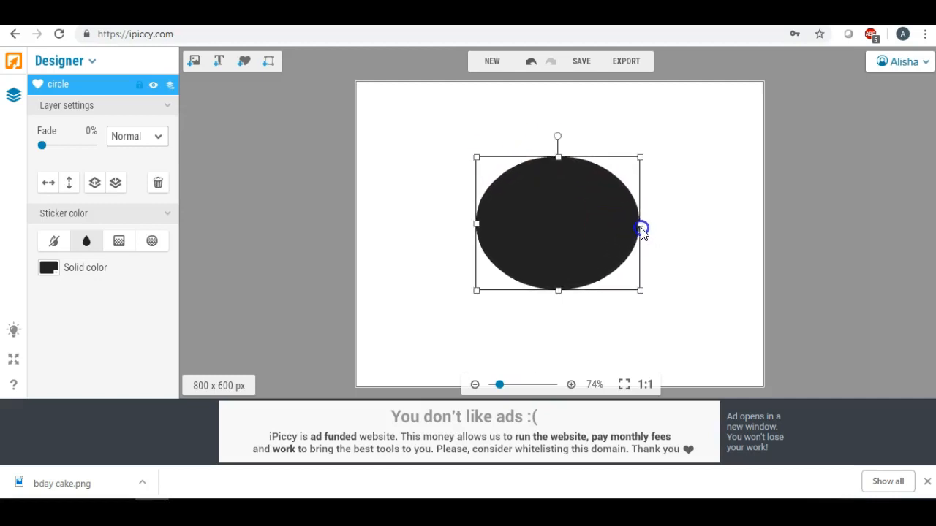
drag(476, 157, 445, 137)
drag(520, 170, 548, 203)
click(435, 126)
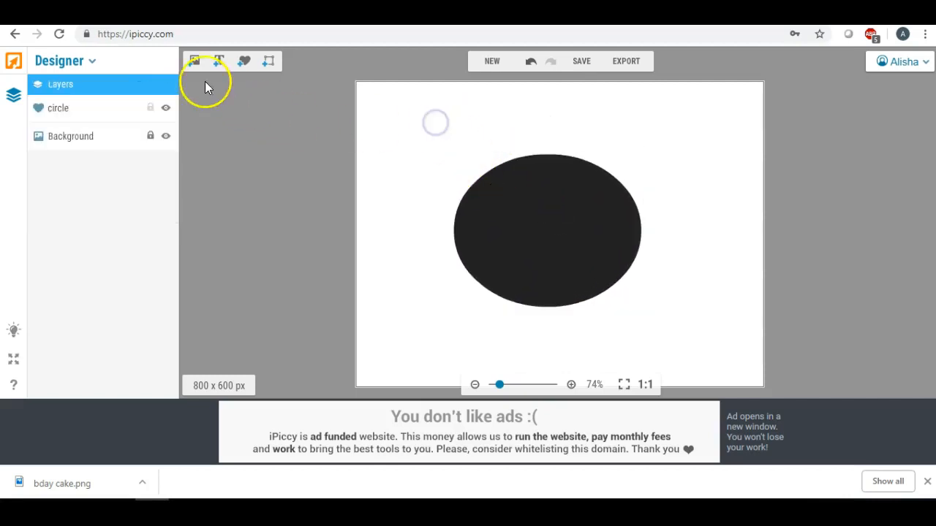
Step: Add a text box reading "H" and place it just above the oval's upper-left edge
click(220, 64)
drag(542, 206, 496, 129)
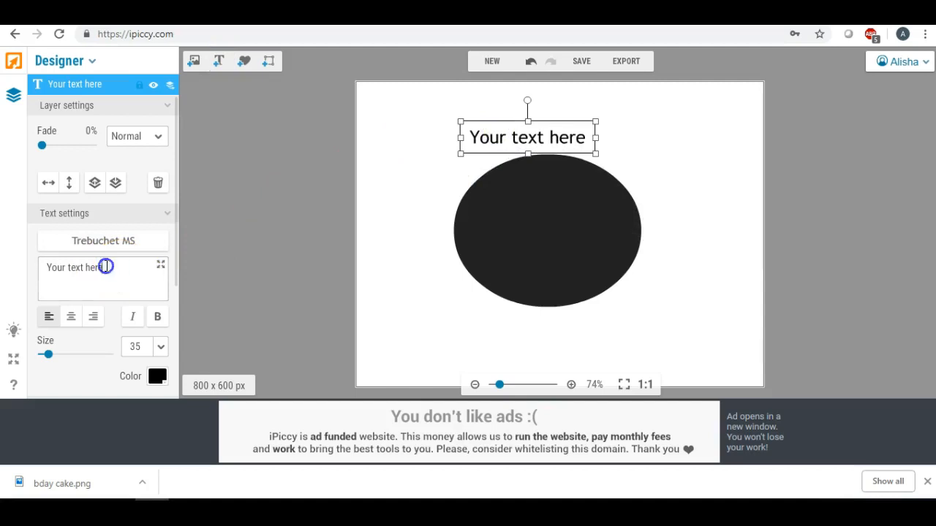
drag(106, 267, 7, 269)
text(H)
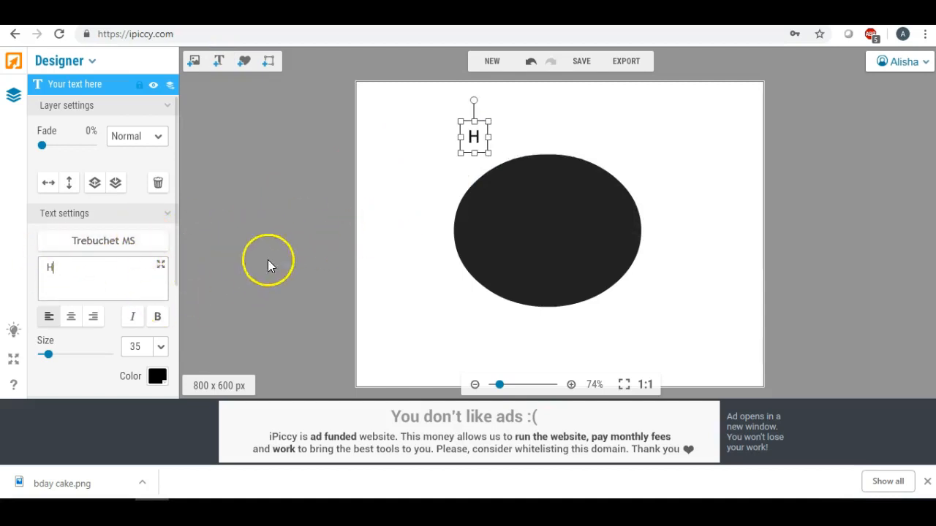
click(430, 230)
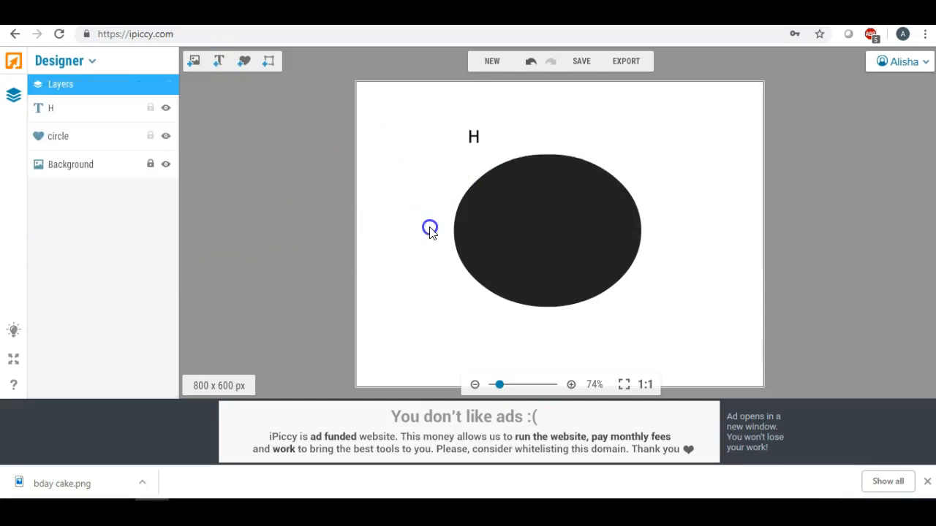
Step: Add a separate text box reading "a" and place it directly after the "H" above the oval
click(217, 60)
click(71, 267)
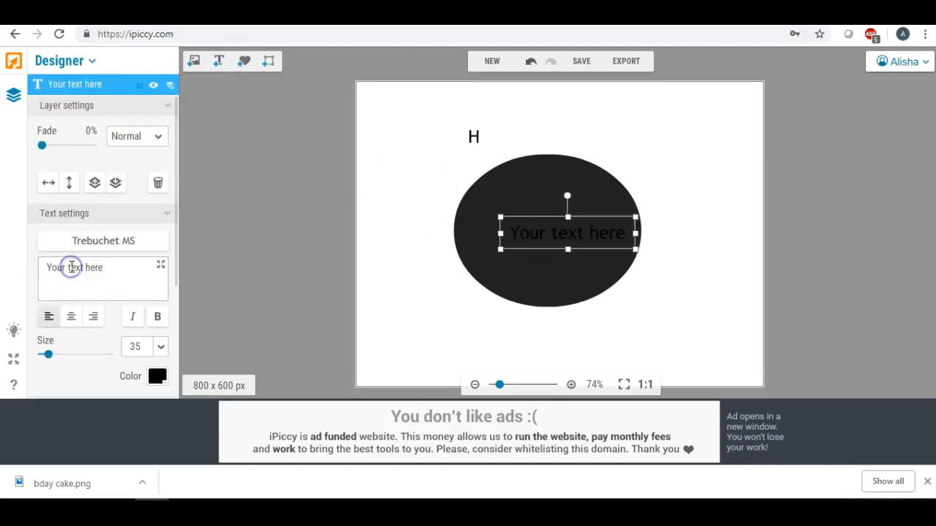
drag(117, 267, 14, 265)
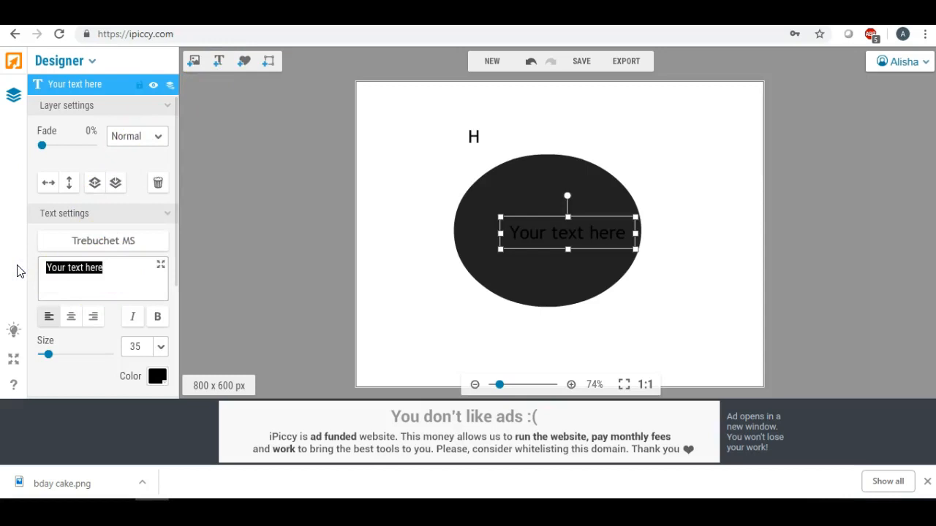
text(a)
click(61, 271)
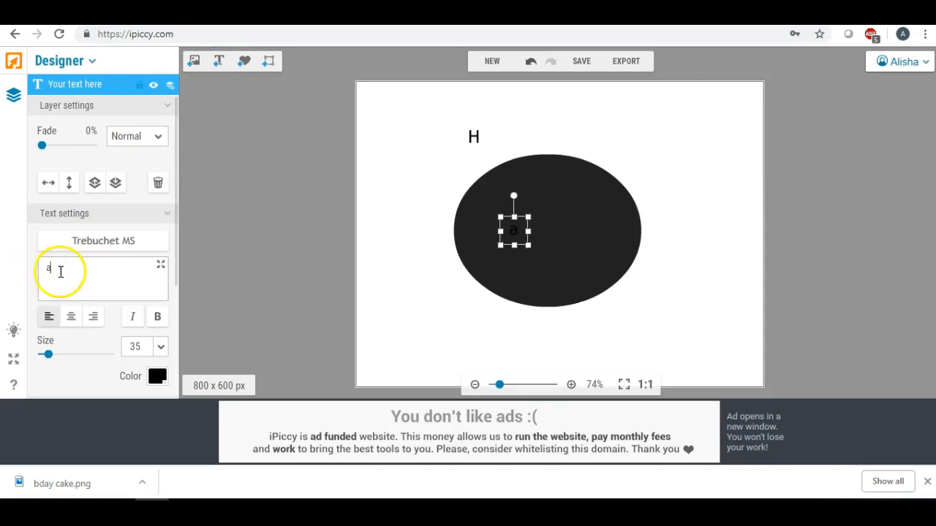
drag(504, 230, 517, 138)
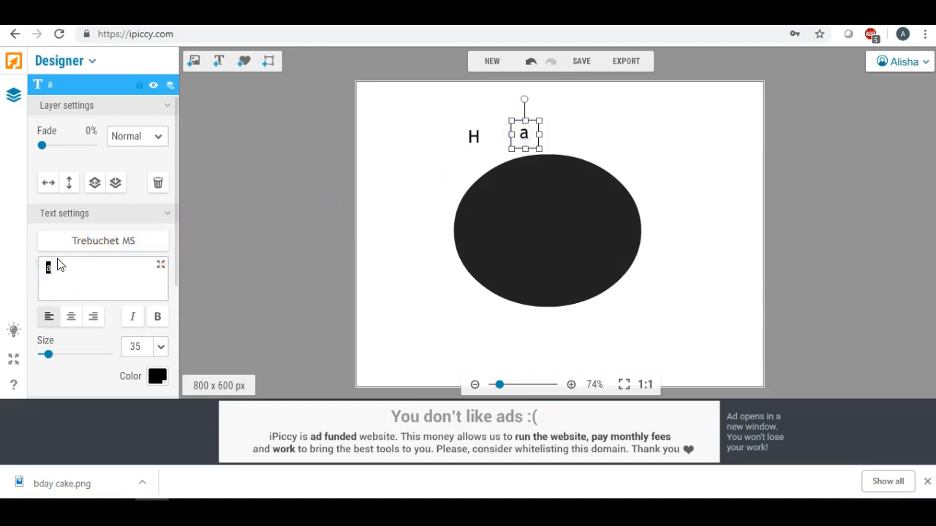
drag(524, 143, 505, 136)
click(81, 266)
text(a)
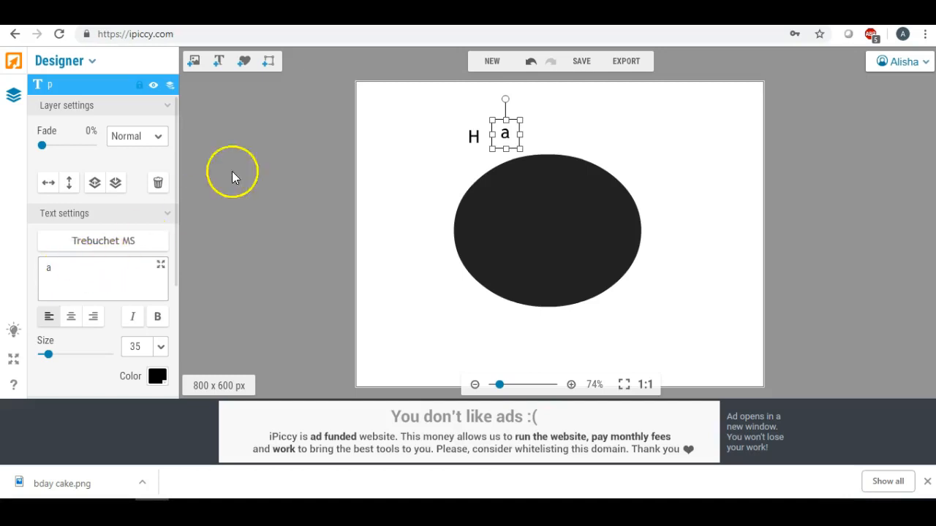
Step: Add a text box reading "p" and place it directly after the "a" above the oval
click(539, 129)
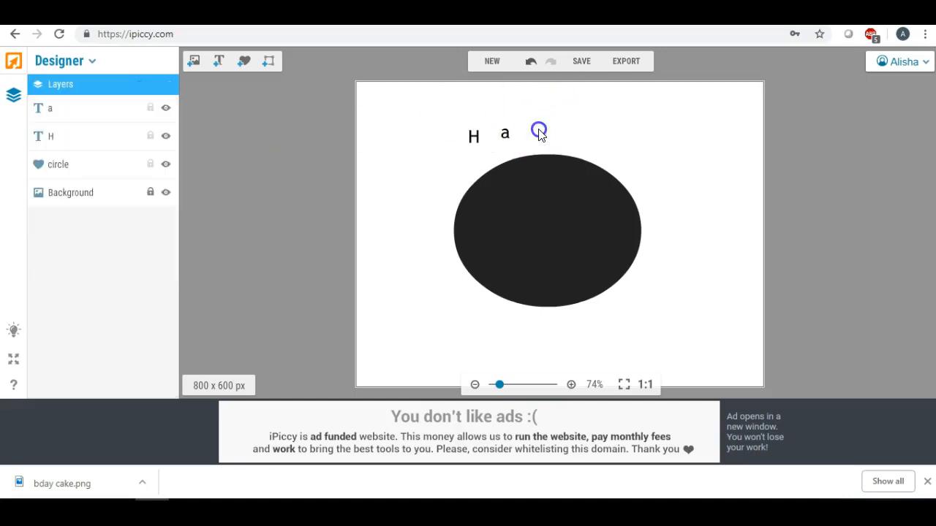
click(218, 62)
drag(98, 273, 15, 264)
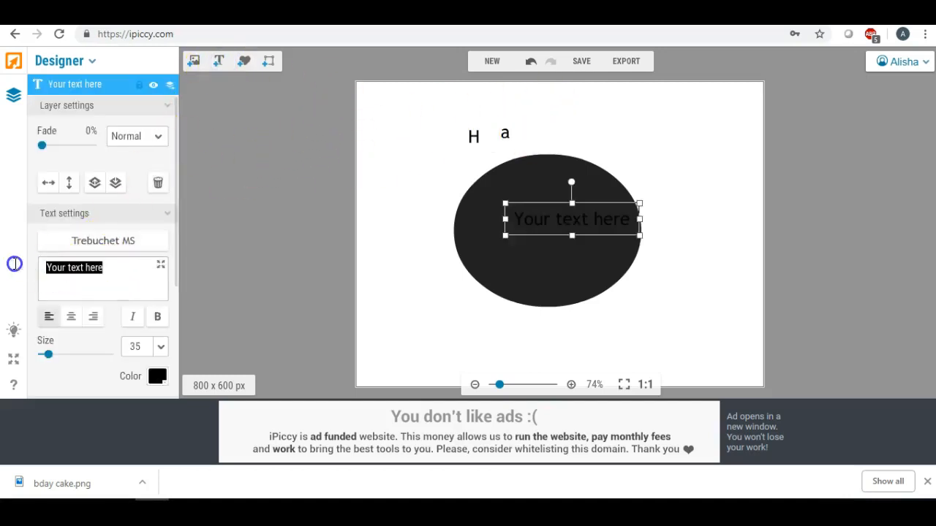
text(p)
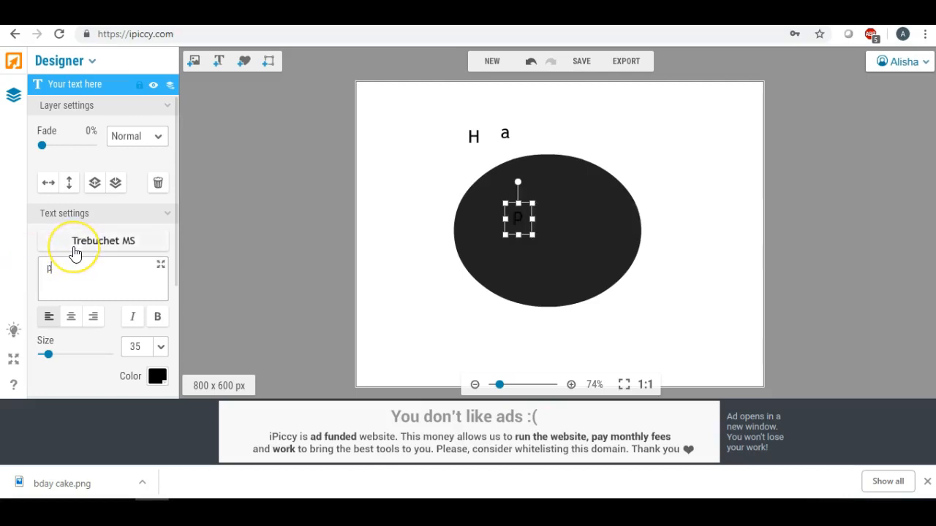
drag(526, 211, 539, 129)
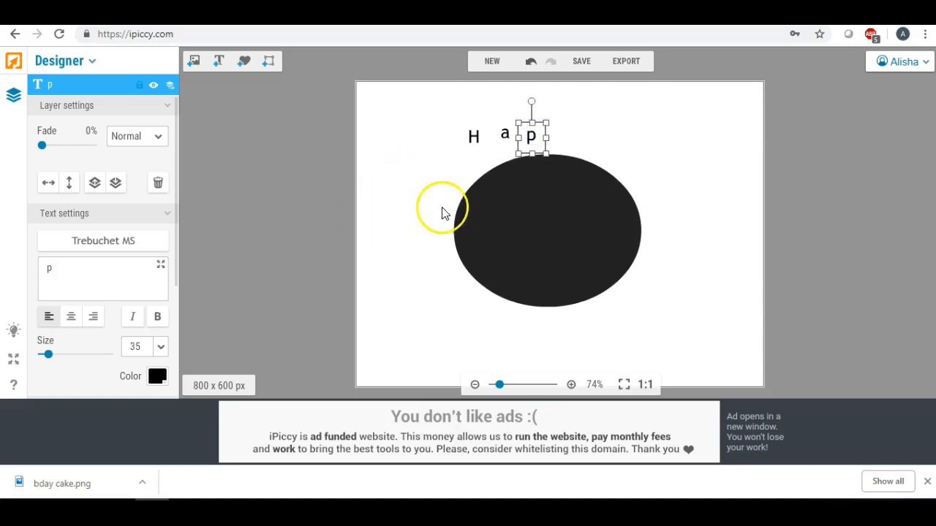
Step: Duplicate the "p" layer and place the copy directly after the first "p" above the oval
click(444, 174)
click(532, 137)
right_click(532, 138)
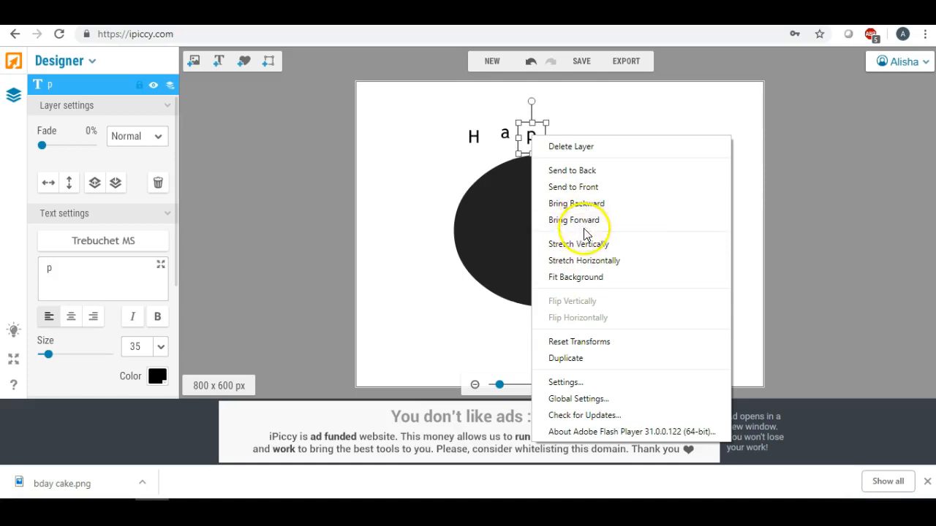
click(589, 359)
drag(536, 138, 556, 136)
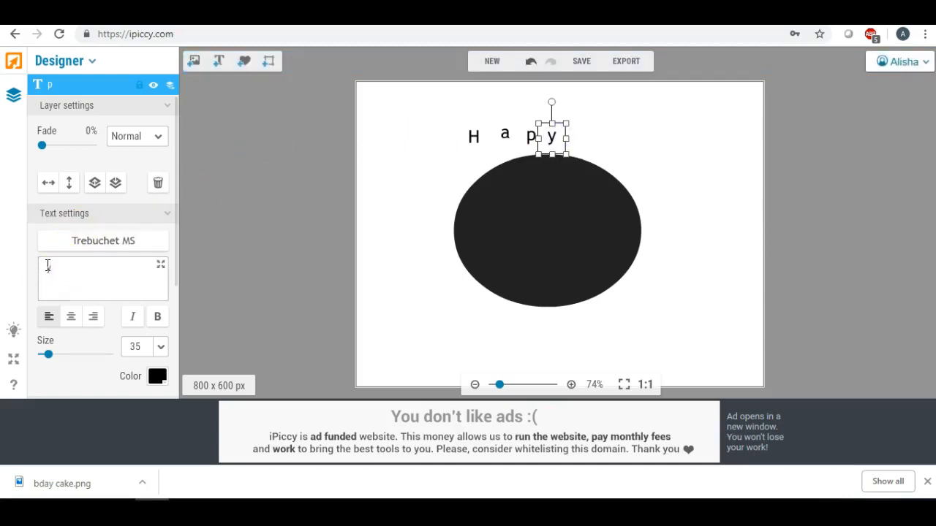
click(109, 269)
click(403, 157)
Step: Add a text box reading "y" and place it above the oval, a short gap after the second "p"
click(221, 63)
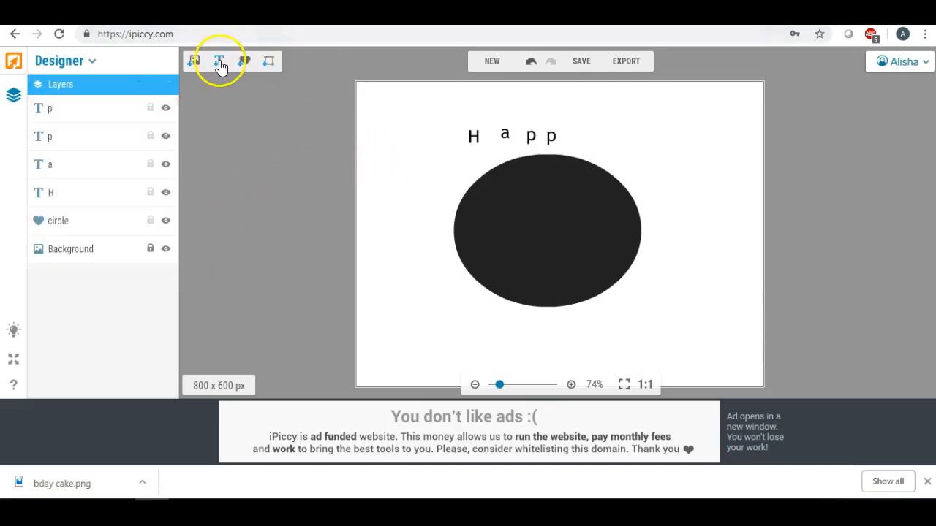
drag(104, 268, 22, 267)
text(y)
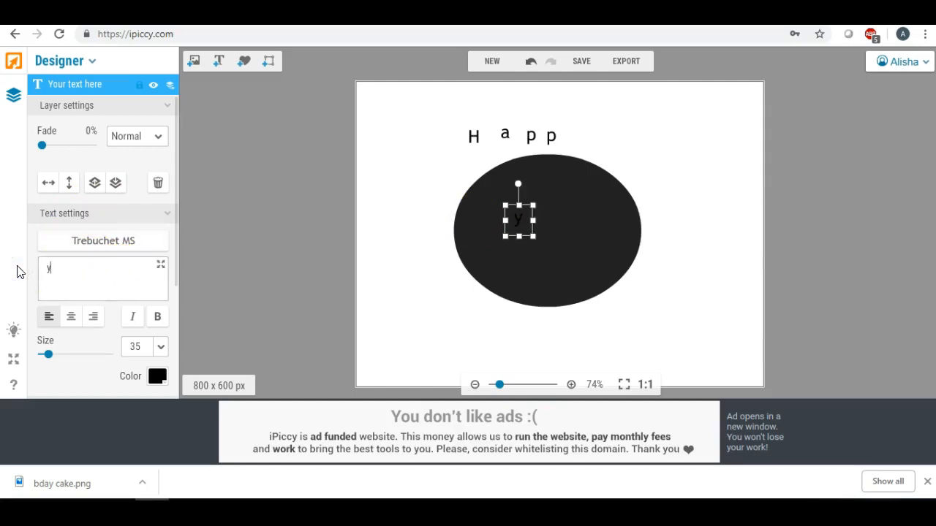
drag(526, 213, 542, 209)
drag(591, 152, 598, 141)
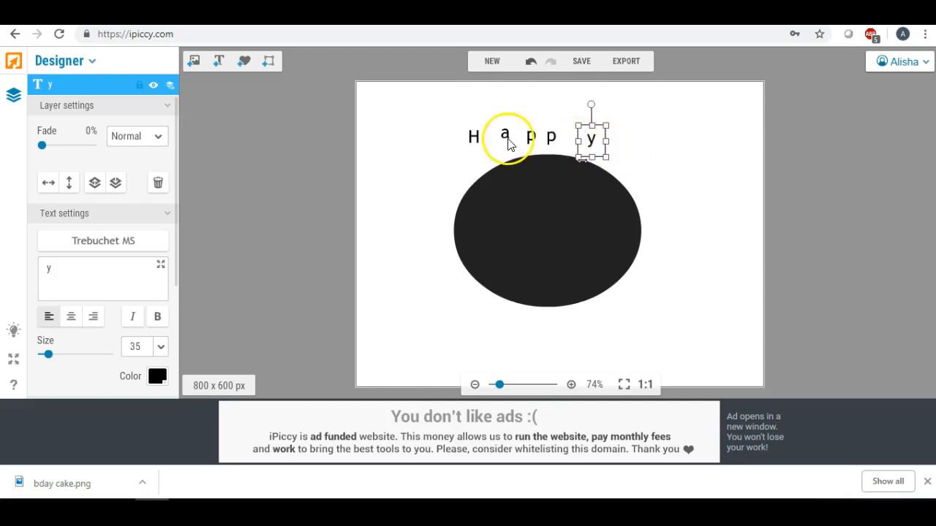
Step: Enlarge the "H" to size 73, extending it down and outward beside the oval's upper-left edge
click(473, 139)
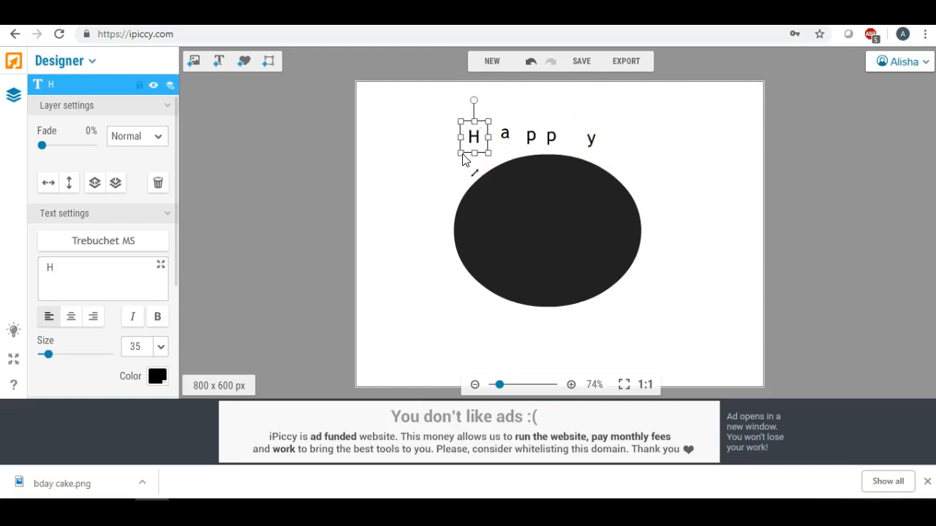
click(460, 153)
drag(460, 155, 430, 200)
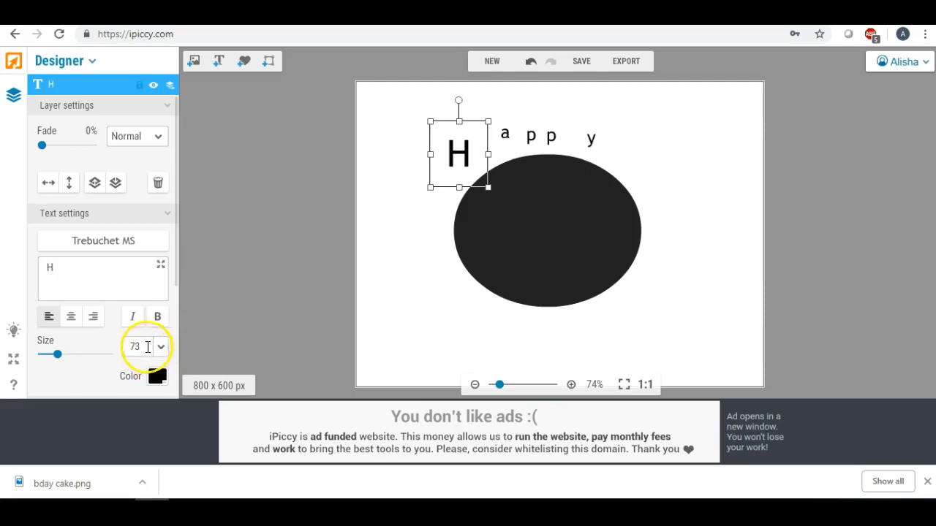
Step: Set the "a" to size 73 and shift it closer to the "H"
click(504, 136)
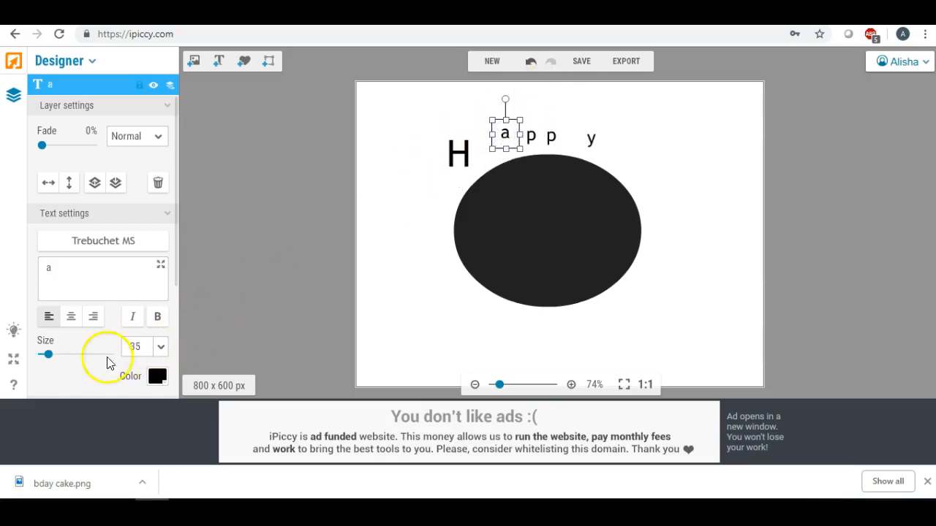
drag(148, 346, 121, 346)
text(73)
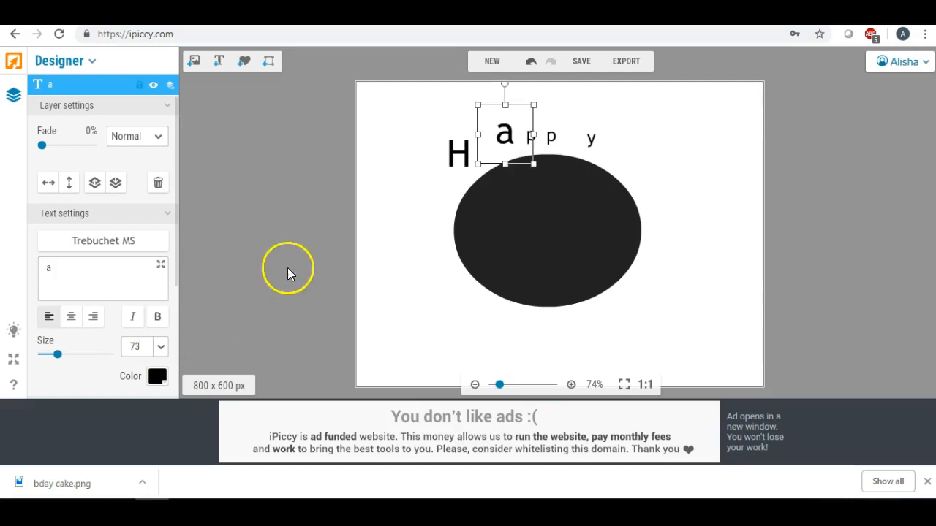
mouse_move(505, 133)
mouse_down()
mouse_move(495, 122)
mouse_move(487, 131)
mouse_up()
Step: Set the first "p" to size 73 and move it right beside the "a"
click(531, 136)
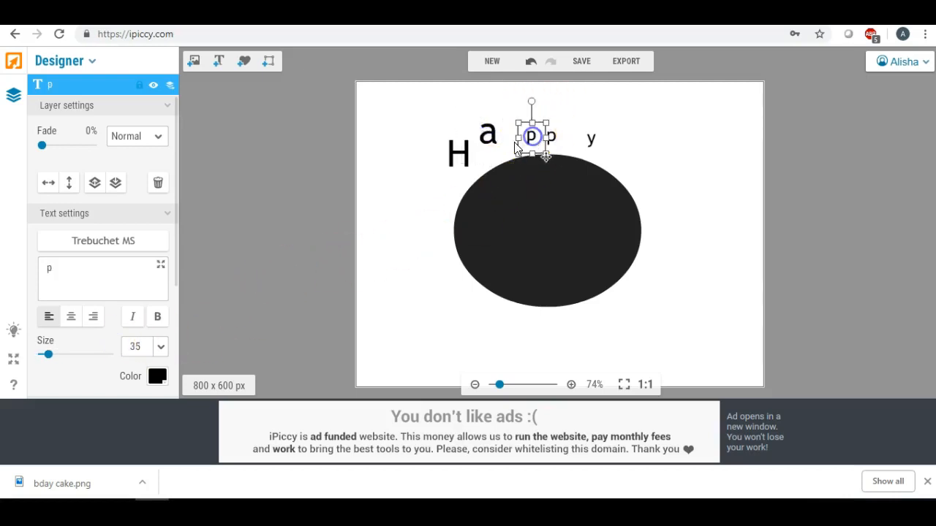
double_click(143, 346)
text(7)
key(Return)
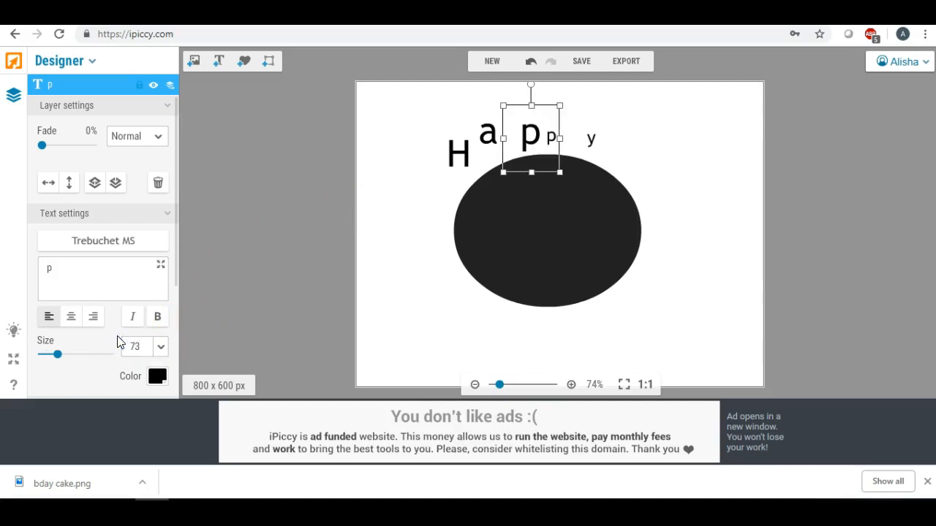
drag(533, 133, 512, 133)
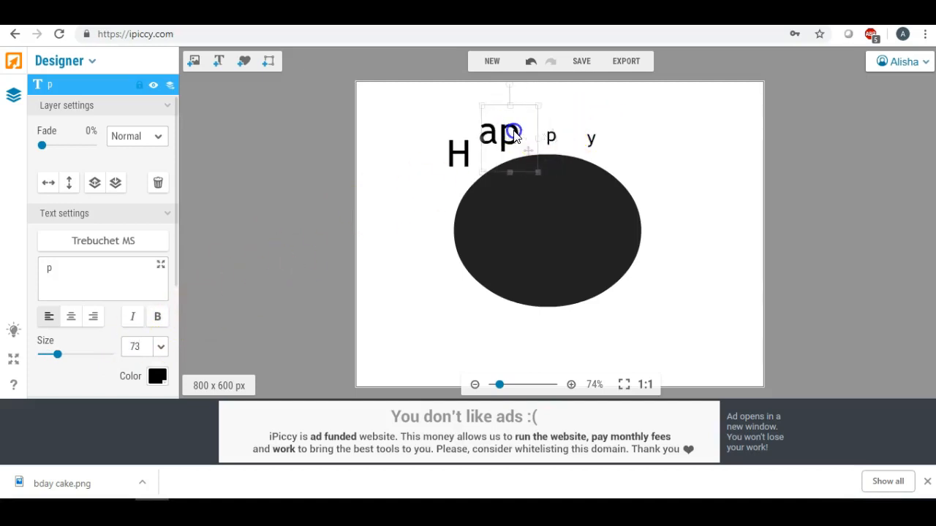
Step: Set the second "p" to size 73
key(ctrl+z)
key(ctrl+z)
drag(142, 346, 124, 347)
key(BackSpace)
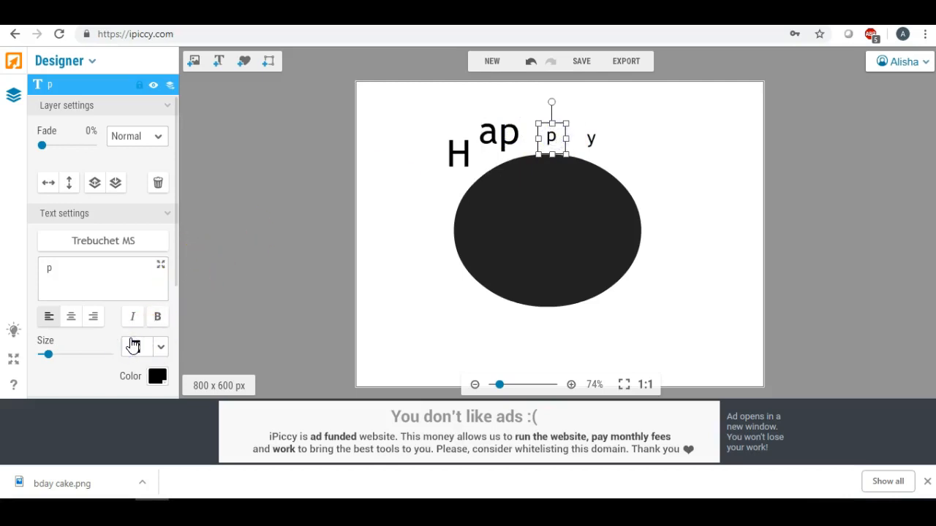
text(75)
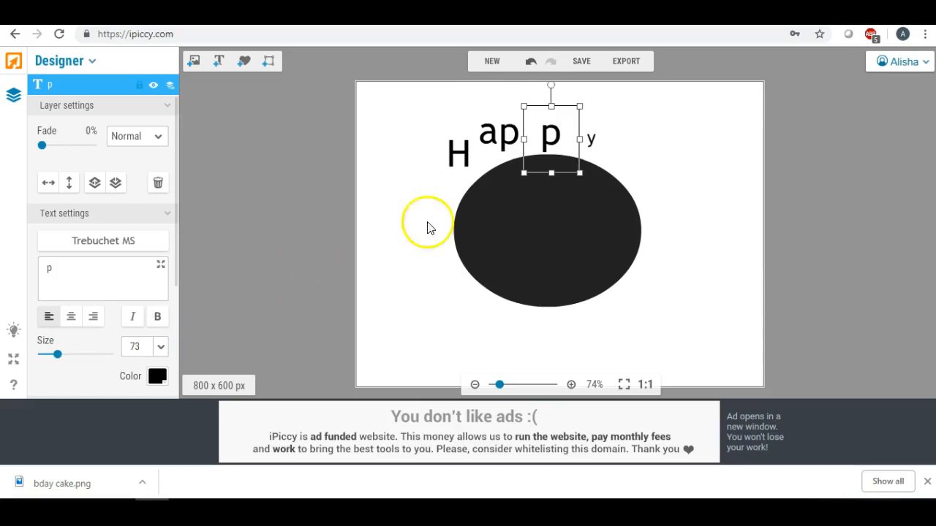
Step: Set the "y" to size 73 and shift it away from the second "p"
click(591, 139)
drag(138, 348, 115, 349)
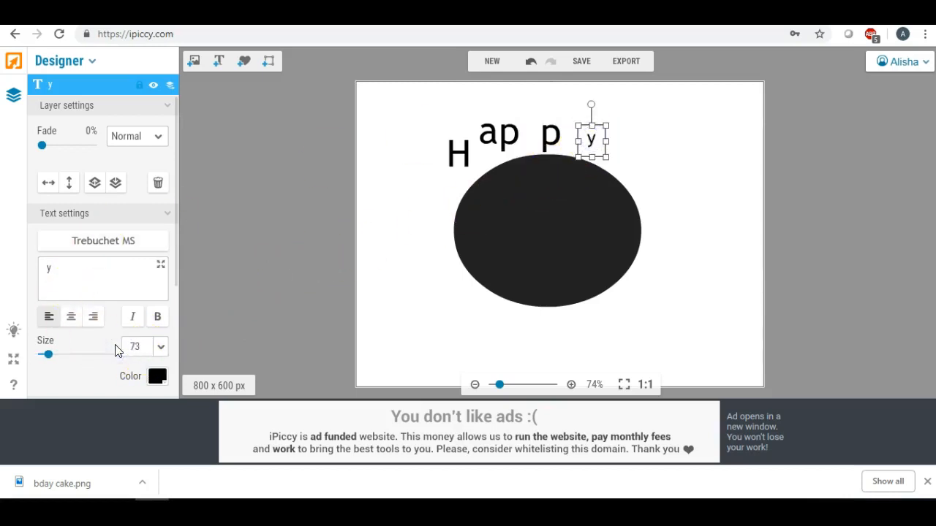
text(73)
key(Return)
drag(604, 141, 639, 147)
Step: Spread the "a" and both "p" letters more evenly above the oval and enlarge the "a" to size 83
drag(549, 133, 526, 137)
click(509, 135)
click(488, 134)
drag(462, 107, 445, 98)
drag(488, 126, 491, 129)
Step: Rotate the "y" clockwise and move it down against the oval's upper-right edge
drag(627, 138, 632, 147)
drag(624, 103, 643, 116)
mouse_move(614, 187)
mouse_down()
mouse_move(610, 196)
mouse_move(613, 183)
mouse_up()
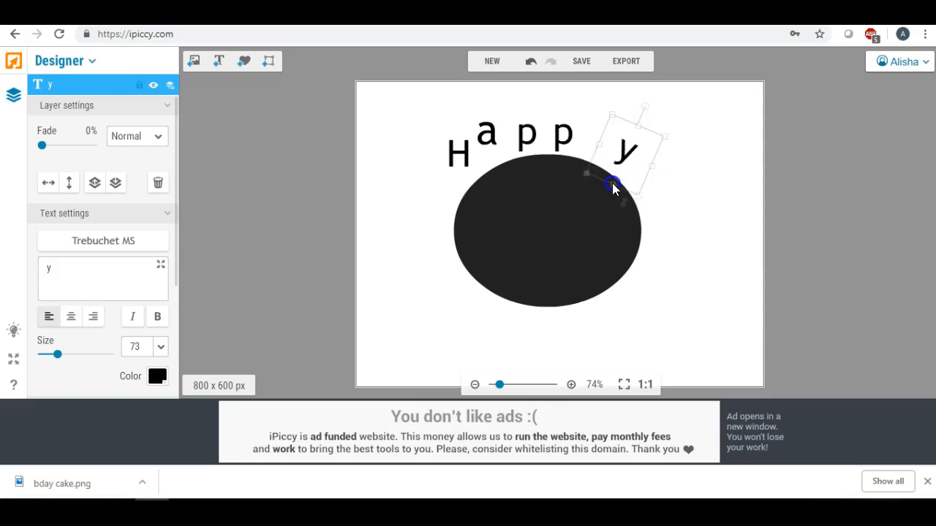
click(625, 144)
drag(625, 144, 618, 158)
Step: Move both "p" letters and the "a" toward the "y" along the oval's top, and enlarge the "a" to size 88
drag(566, 132, 595, 145)
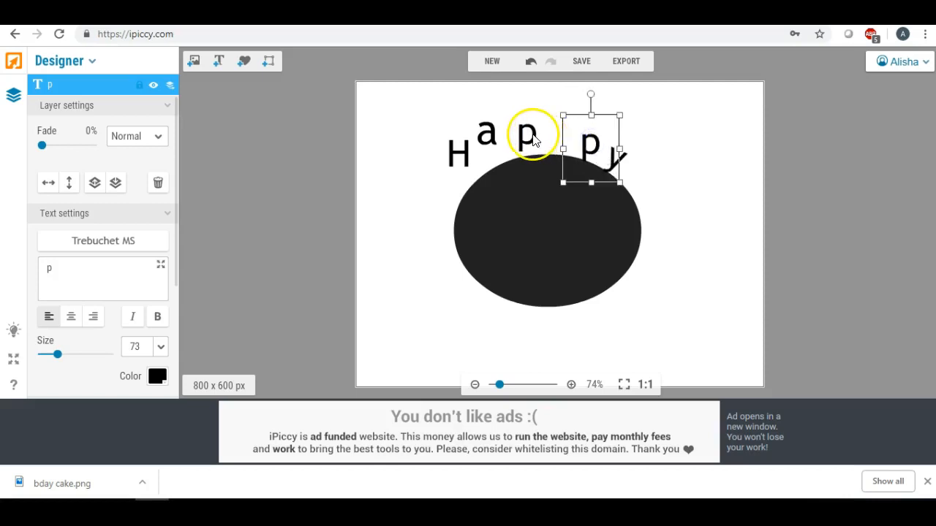
drag(533, 140, 568, 140)
drag(486, 135, 534, 147)
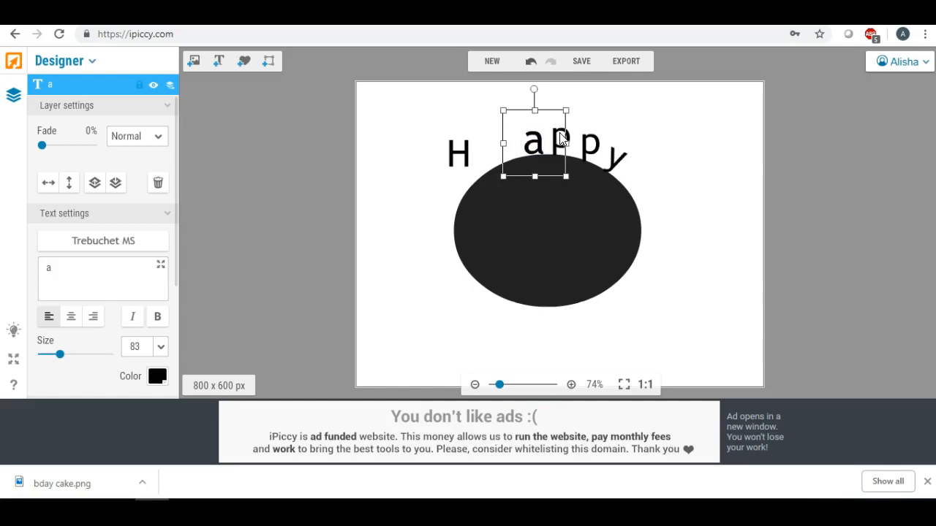
drag(503, 110, 498, 105)
click(535, 133)
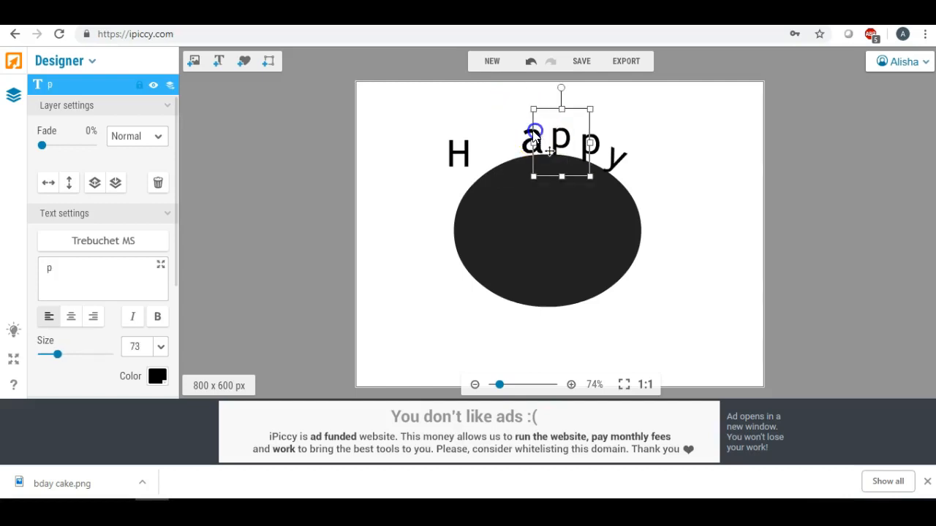
click(531, 136)
drag(530, 137, 530, 139)
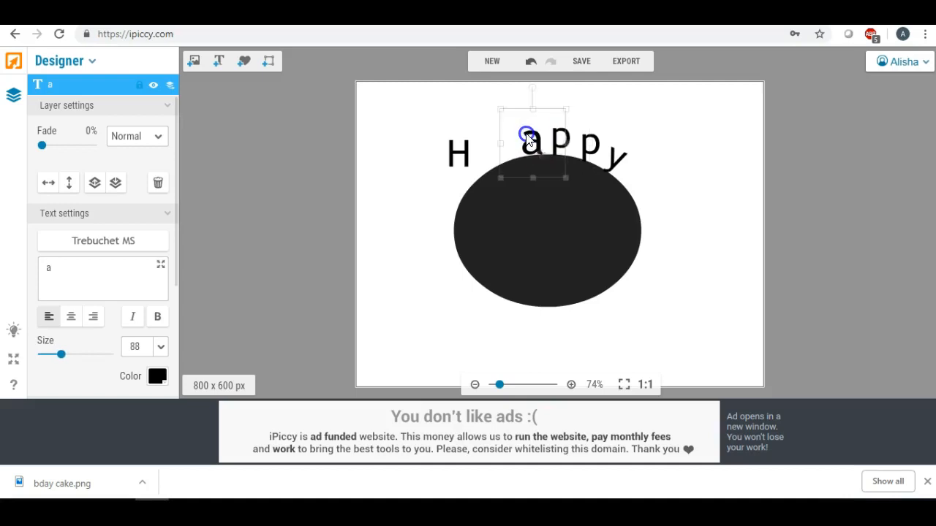
Step: Move the "H" next to the "a" and tilt it counterclockwise to follow the oval's curve
drag(458, 146, 498, 145)
drag(499, 95, 500, 127)
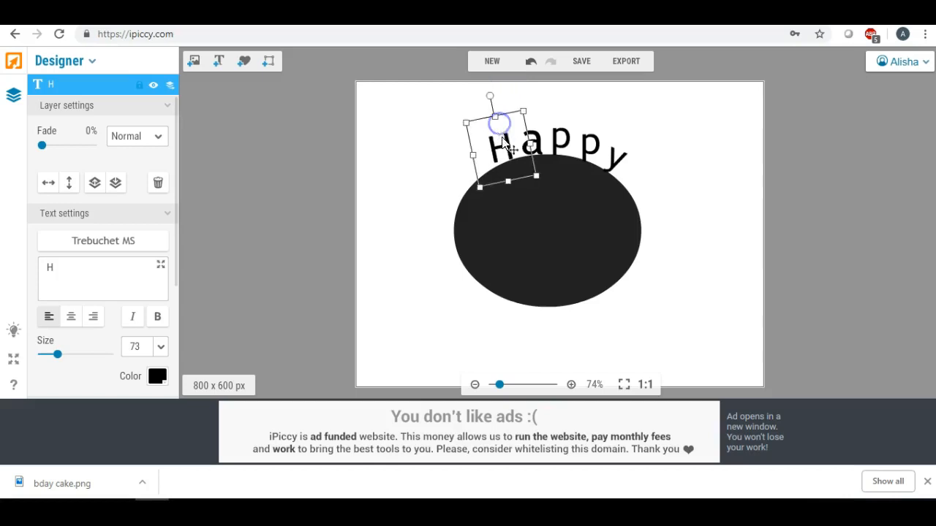
Step: Narrow the oval slightly from its left edge so it fits beneath the lettering
click(527, 199)
drag(458, 232, 472, 231)
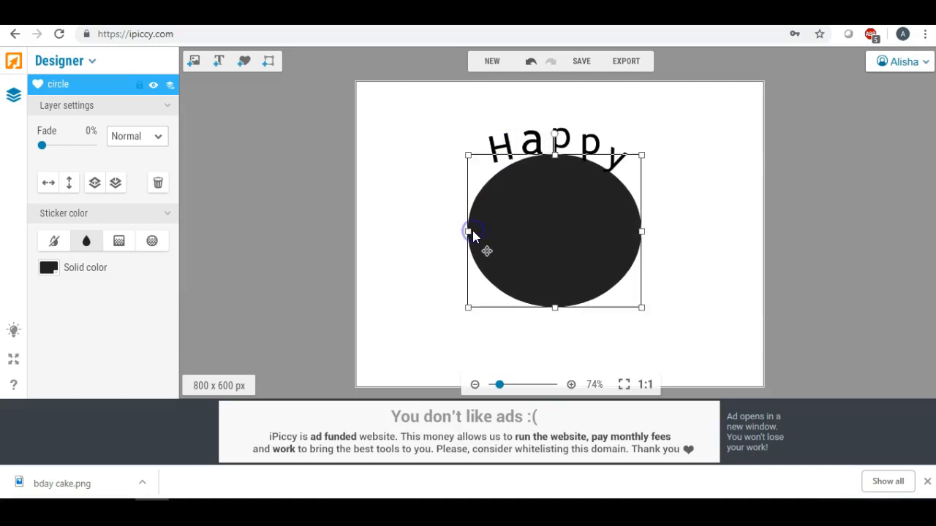
click(441, 192)
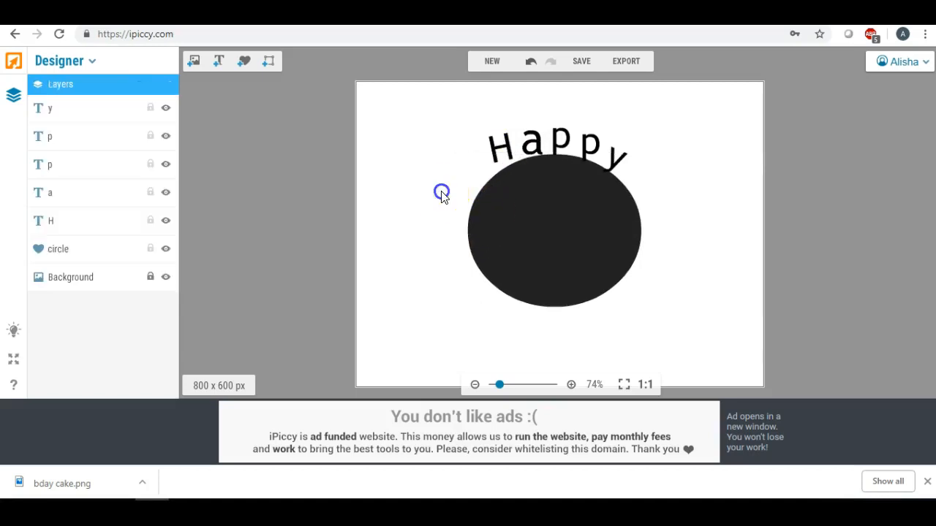
Step: Tilt the "a" slightly counterclockwise to follow the oval's curve
click(505, 135)
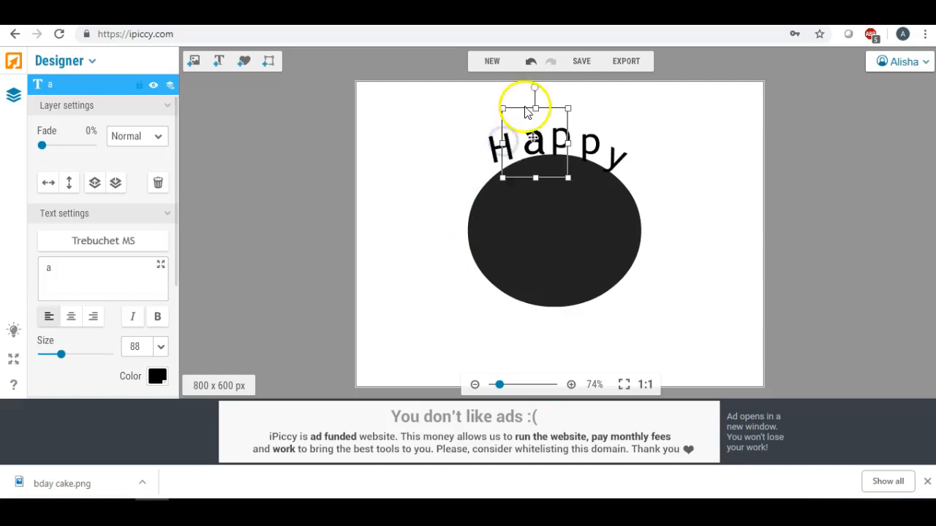
drag(535, 90, 532, 88)
click(533, 140)
click(524, 119)
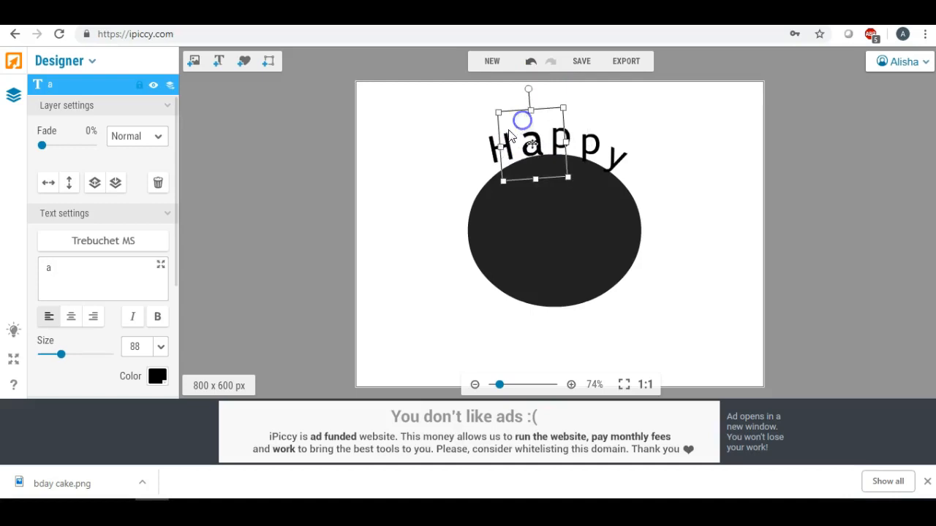
Step: Tilt the "H" further counterclockwise and nudge it into line with the oval's upper-left edge
click(494, 143)
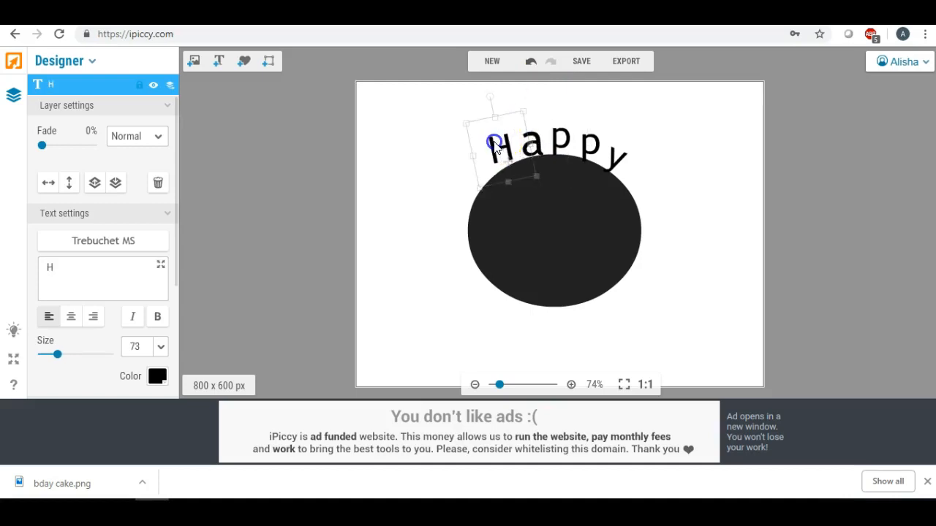
drag(490, 96, 487, 121)
click(504, 130)
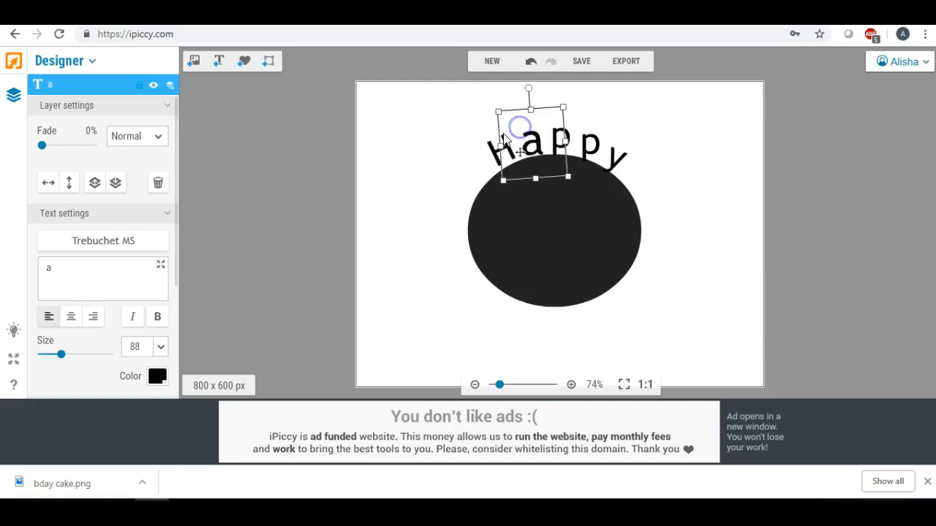
click(474, 139)
drag(474, 140, 476, 143)
drag(480, 108, 479, 105)
drag(503, 139, 502, 138)
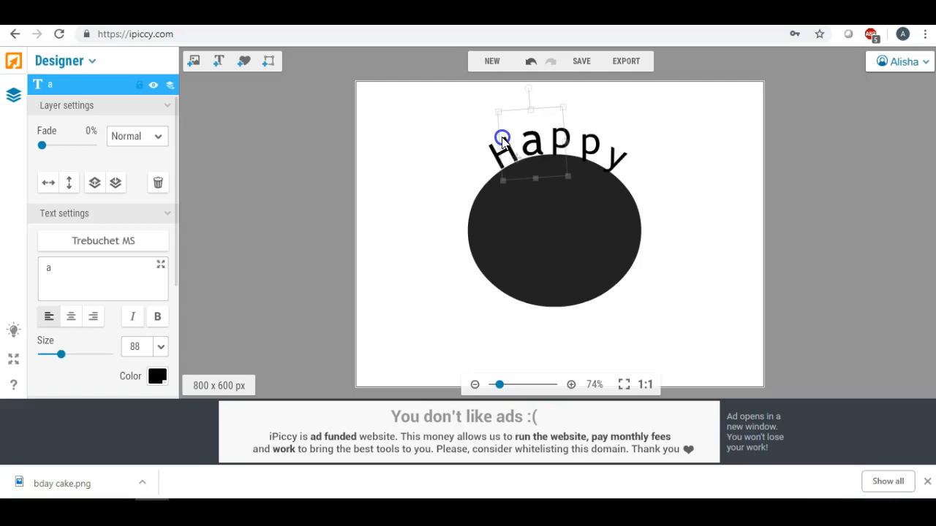
drag(502, 139, 502, 139)
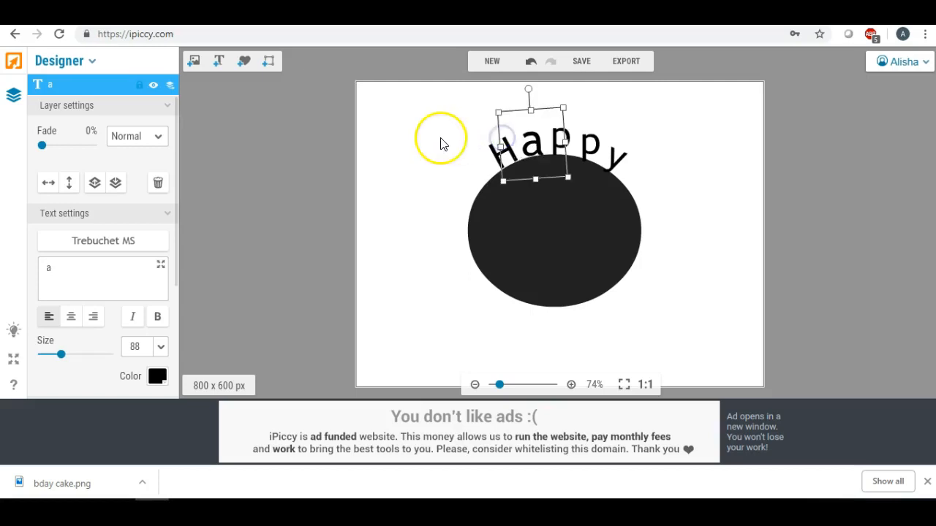
click(440, 139)
Step: Tilt the second "p" slightly clockwise to follow the oval's curve and deselect it
click(590, 144)
drag(591, 94, 593, 127)
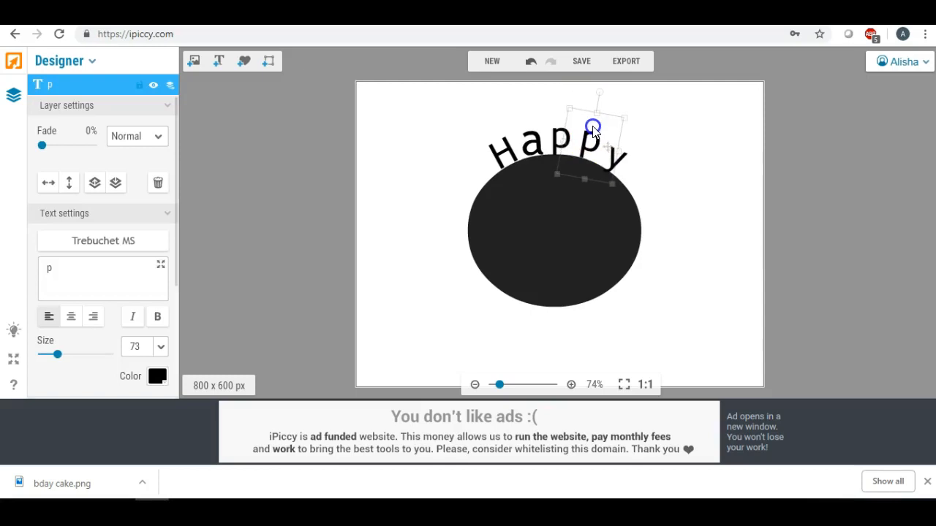
click(414, 136)
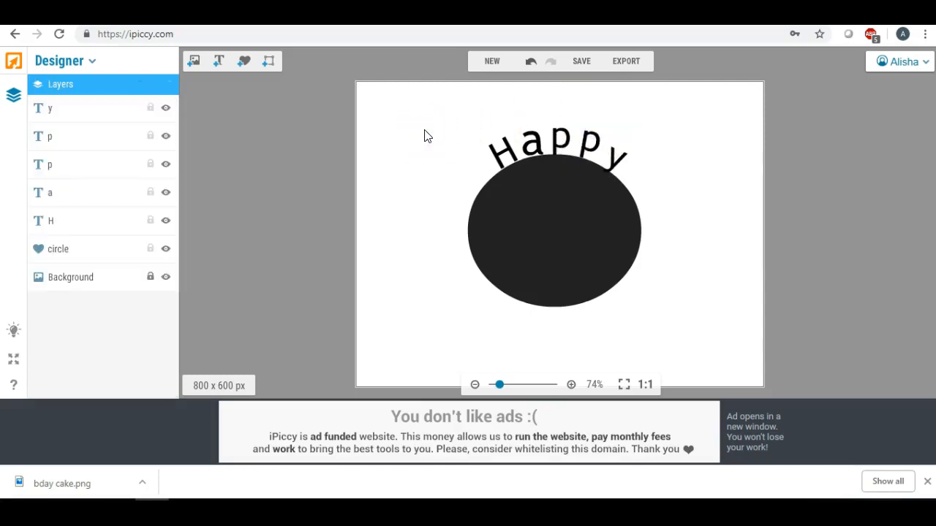
Step: Tighten the spacing of "Happy" by moving the second "p" and the "y" slightly left along the oval
click(501, 207)
click(544, 218)
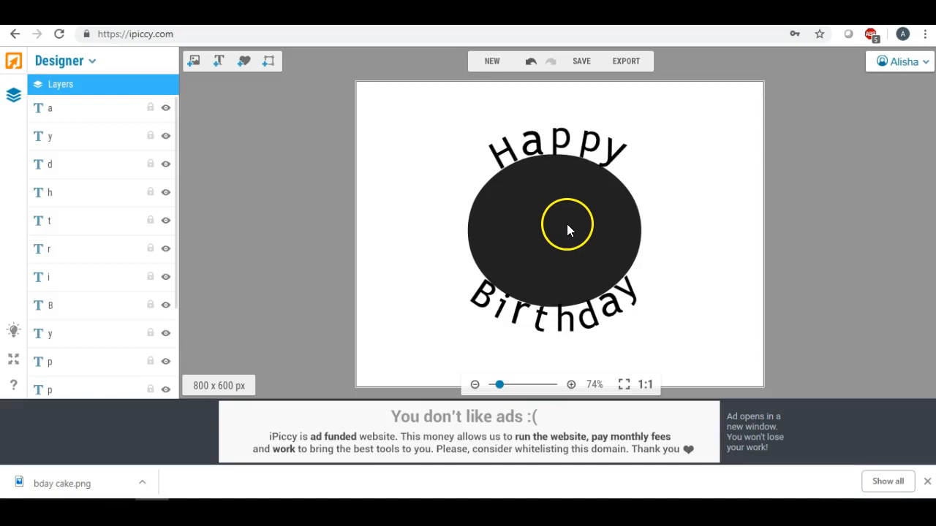
click(588, 139)
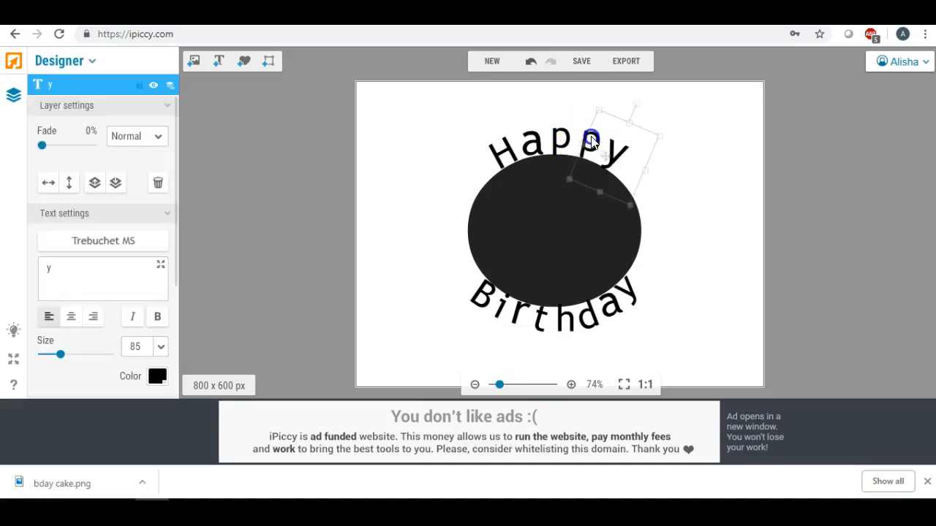
click(586, 139)
drag(583, 139, 579, 139)
click(622, 143)
drag(618, 148, 616, 146)
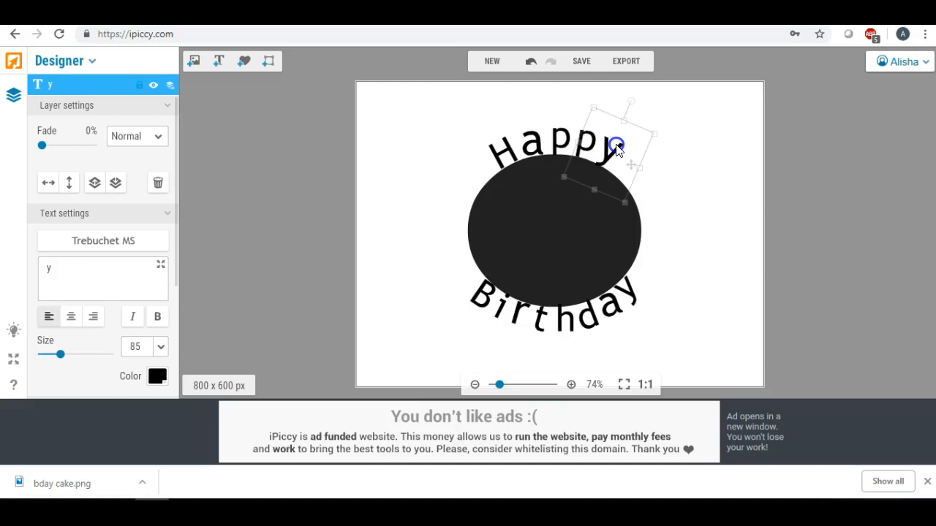
click(437, 158)
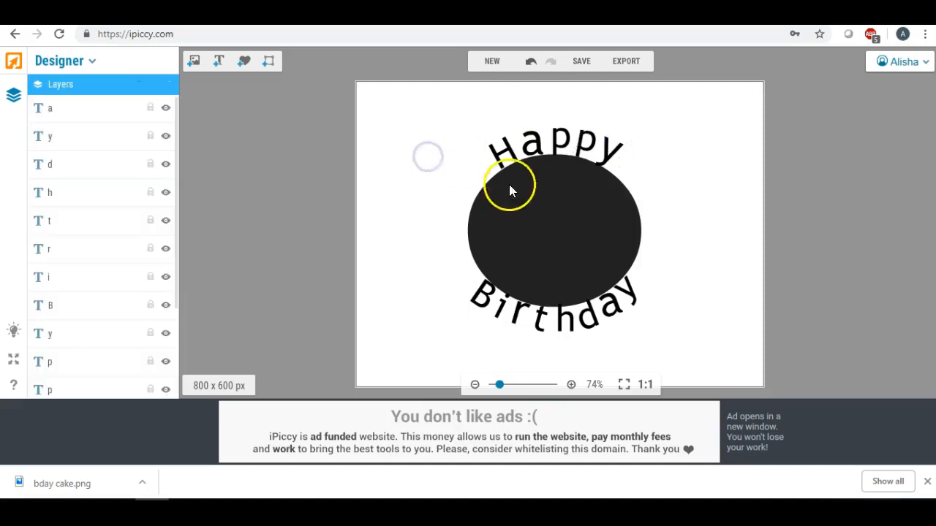
Step: Fine-tune the tilt of the "y" in "Birthday" against the oval's curve and delete the guide oval
click(626, 292)
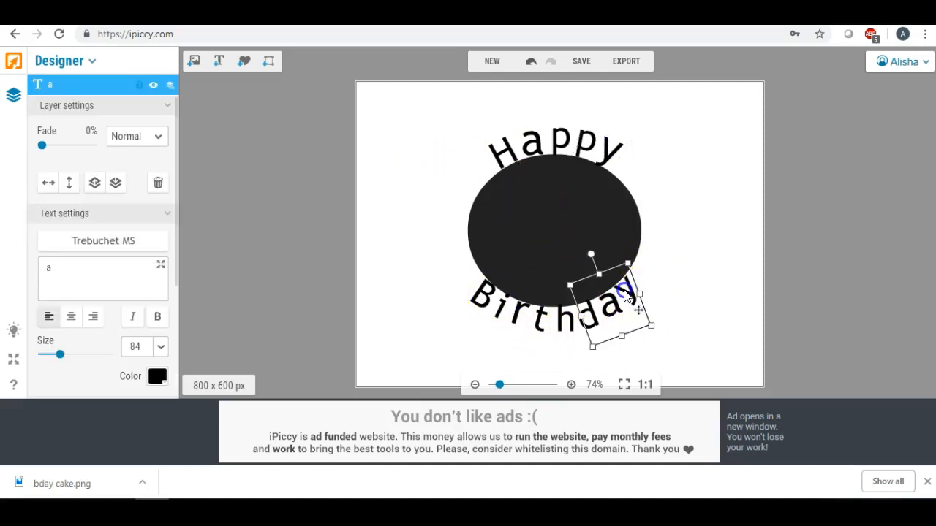
click(652, 266)
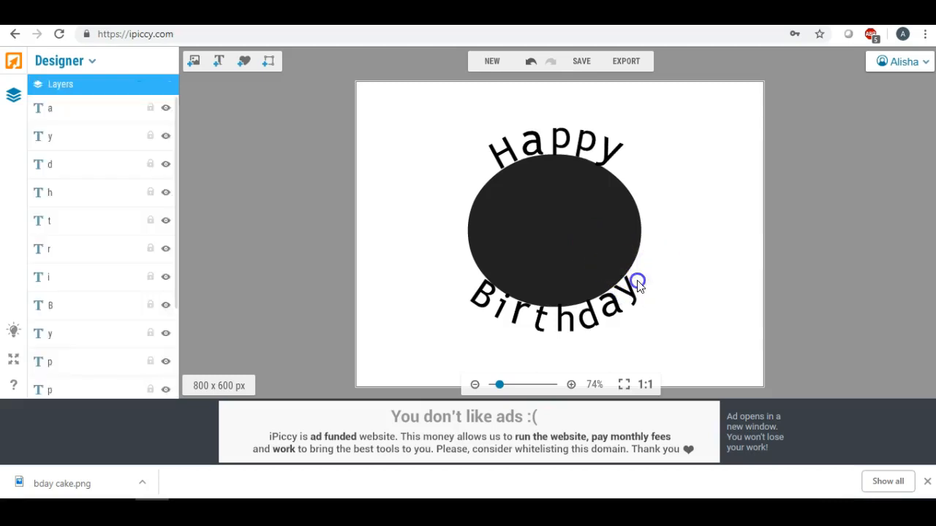
click(638, 285)
drag(595, 251, 594, 251)
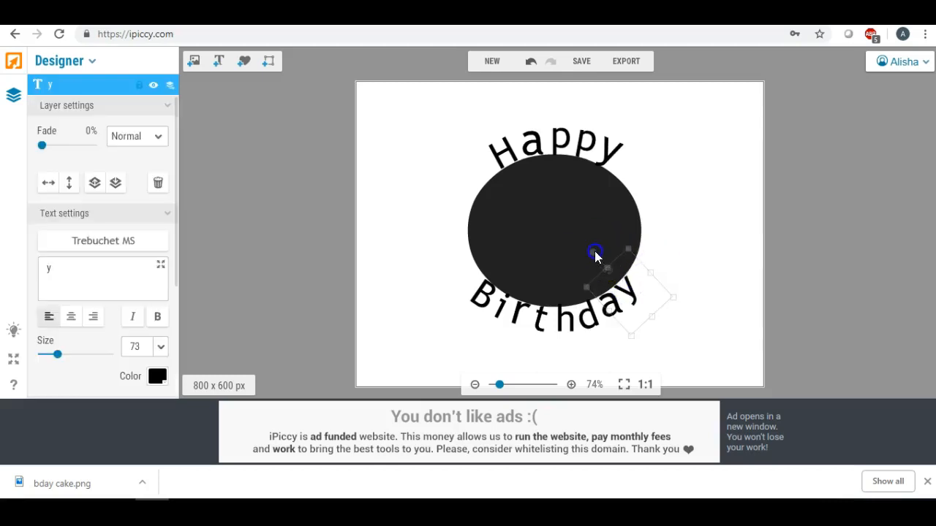
click(681, 242)
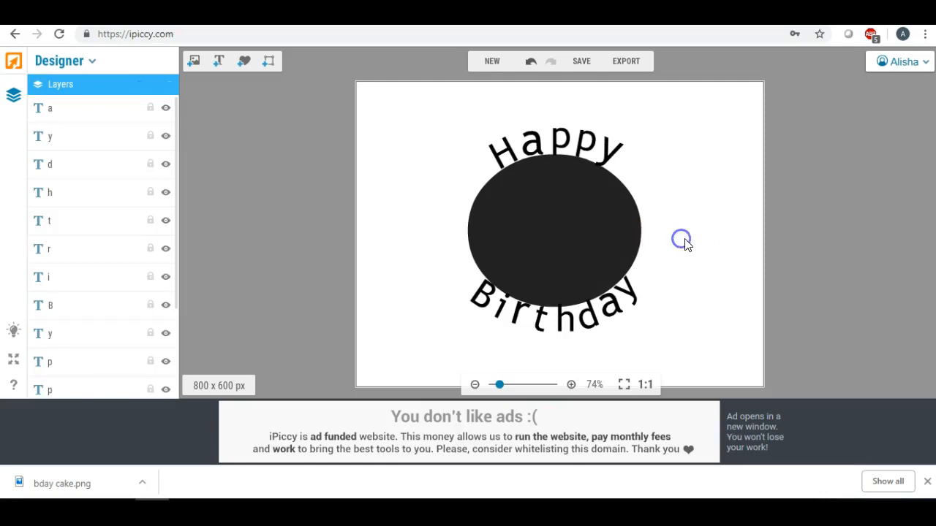
click(552, 212)
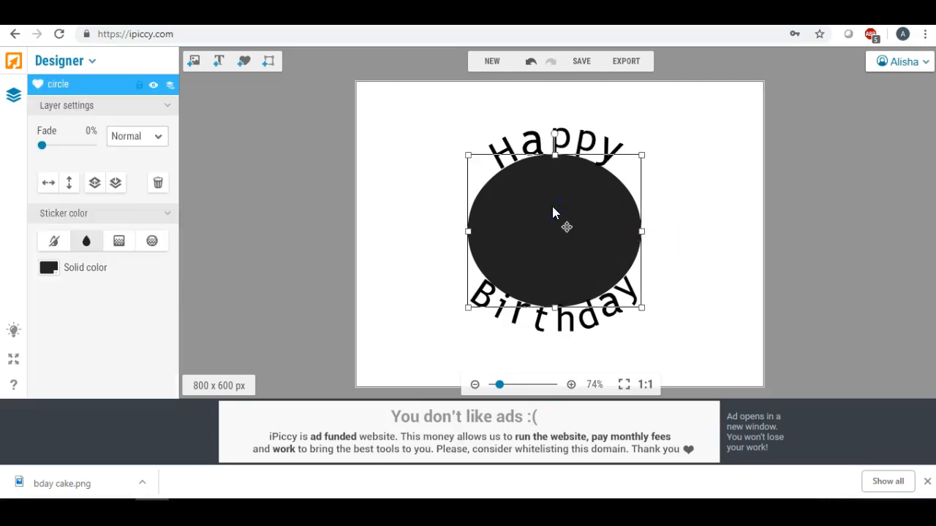
key(Delete)
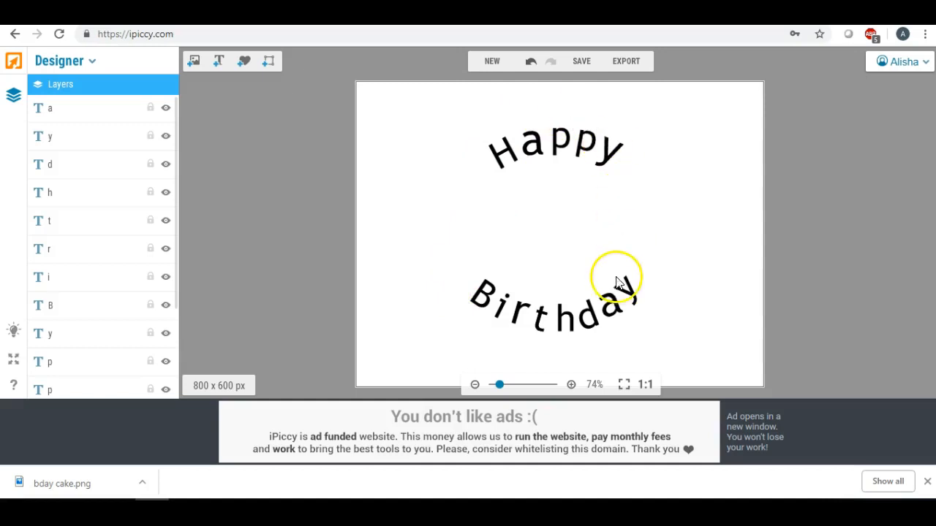
Step: Upload the "bday cake" image from the Desktop folder
click(194, 63)
click(78, 109)
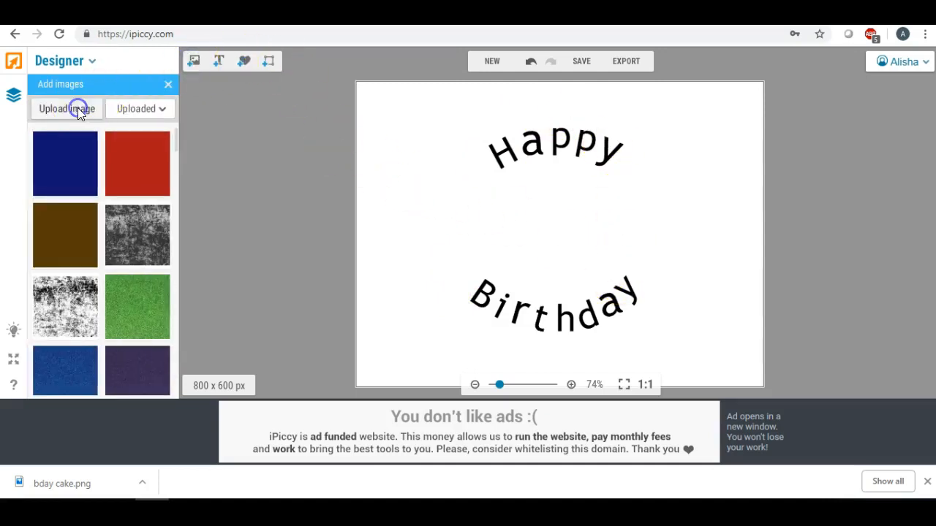
click(244, 73)
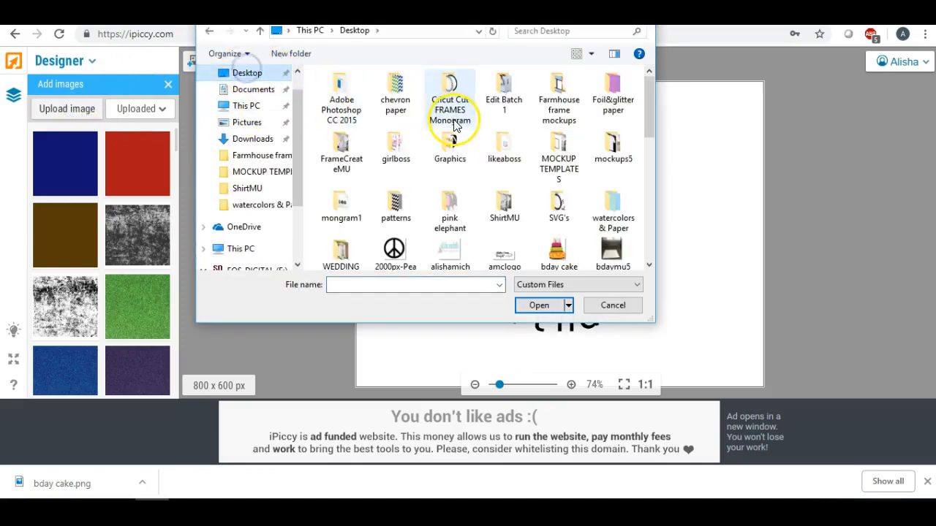
scroll(450, 124, down, 5)
scroll(457, 129, up, 5)
double_click(560, 132)
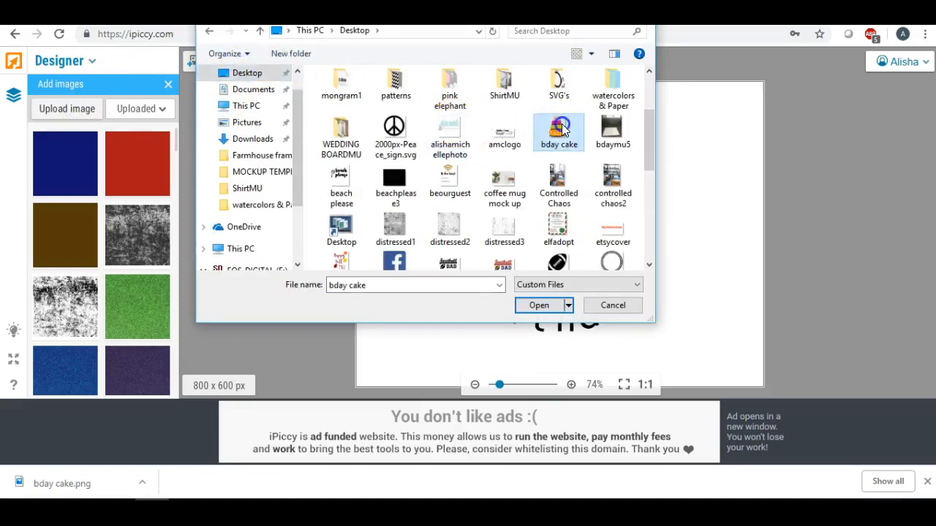
Step: Place the cake image centered between "Happy" and "Birthday" and deselect it
drag(72, 145, 554, 221)
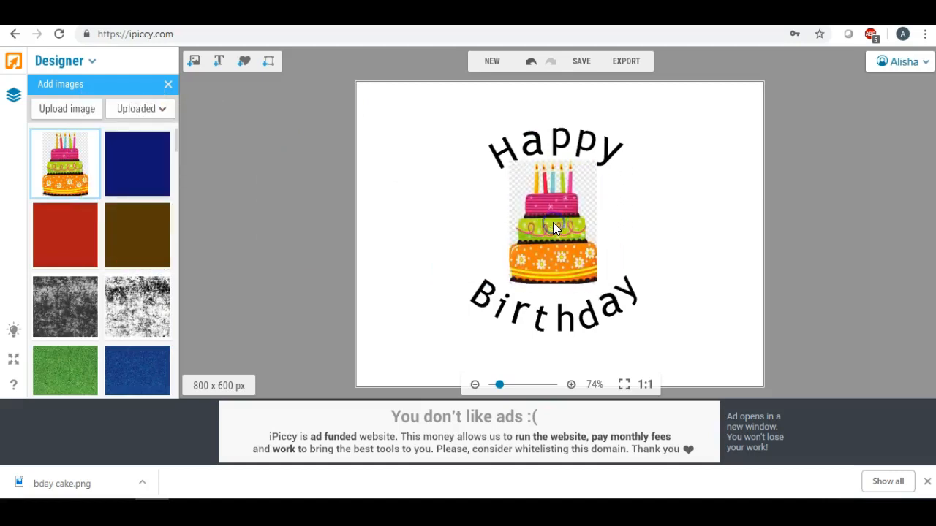
click(554, 222)
click(498, 206)
click(430, 185)
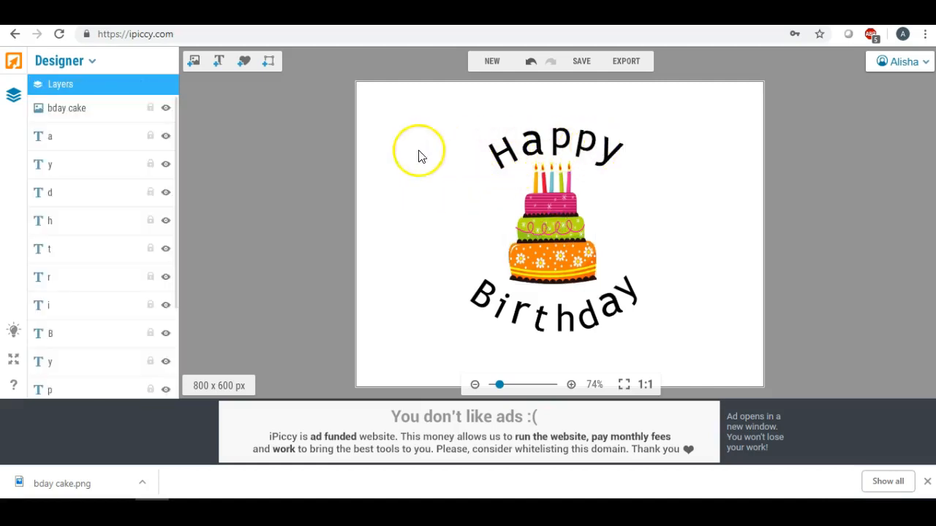
Step: Add the uploaded blue glitter texture and reshape it into a wide, shallow rectangle covering most of "Happy"
click(196, 63)
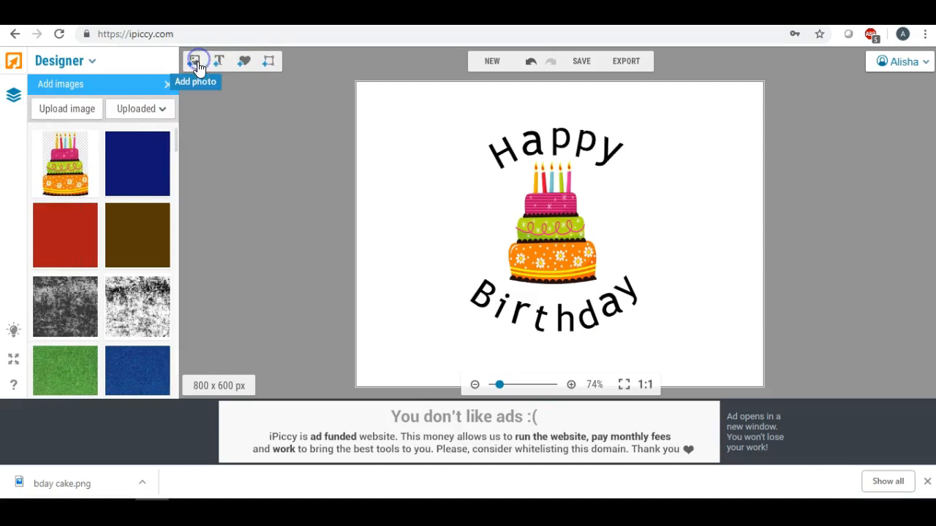
click(175, 140)
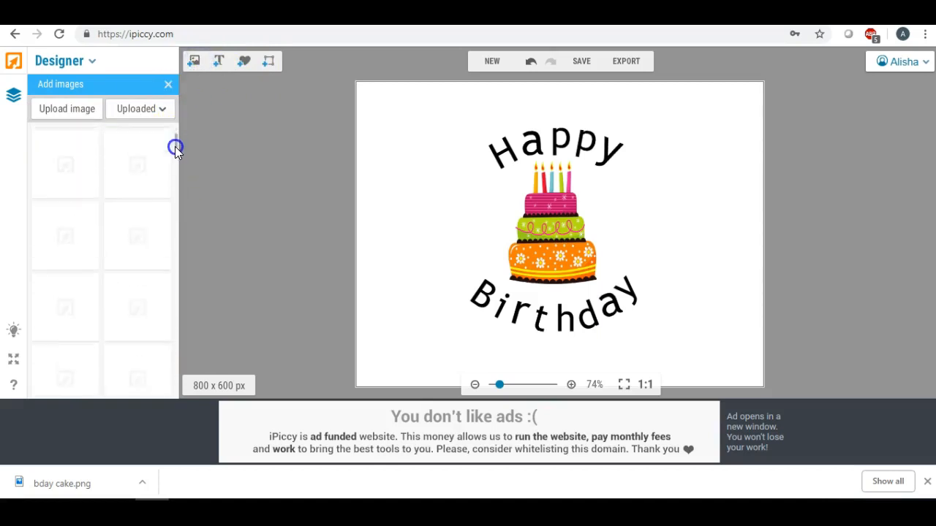
drag(176, 141, 176, 144)
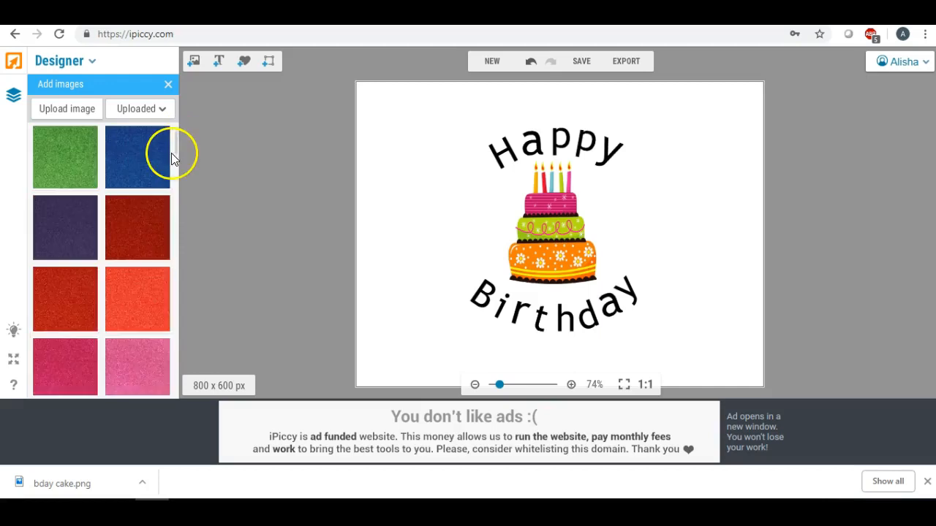
mouse_move(176, 142)
mouse_down()
mouse_move(176, 149)
mouse_move(175, 141)
mouse_up()
drag(143, 188, 410, 176)
click(407, 213)
drag(409, 231, 418, 180)
drag(427, 148, 533, 121)
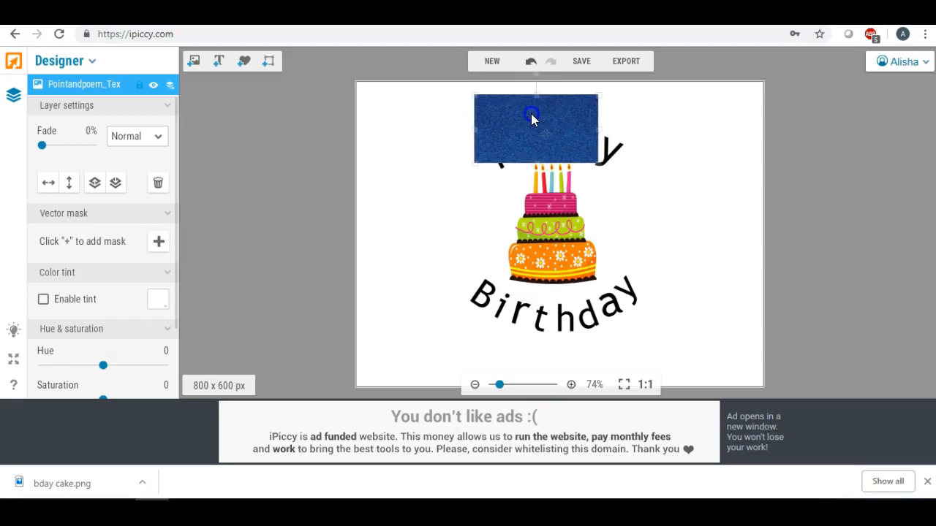
drag(591, 131, 634, 129)
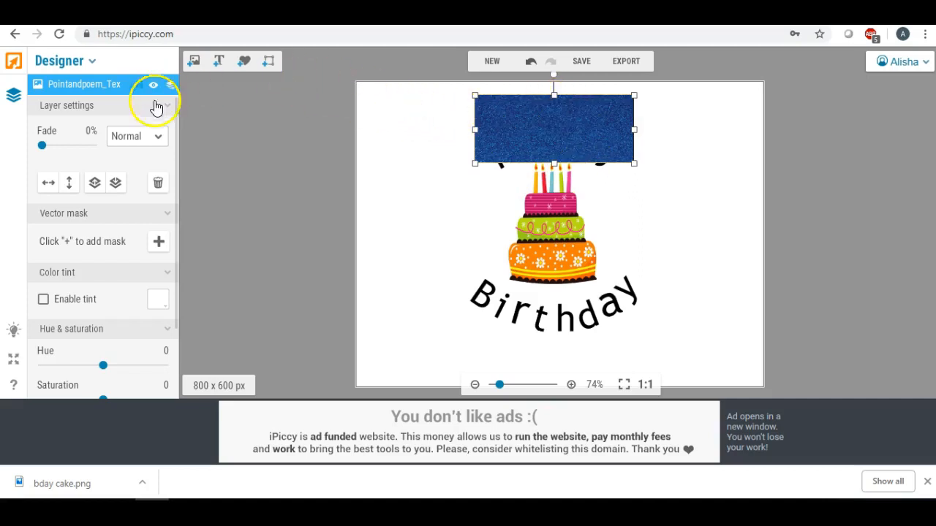
Step: Set the blend mode of the texture over "Happy" to Lighten and deselect it
click(156, 137)
click(150, 124)
click(384, 157)
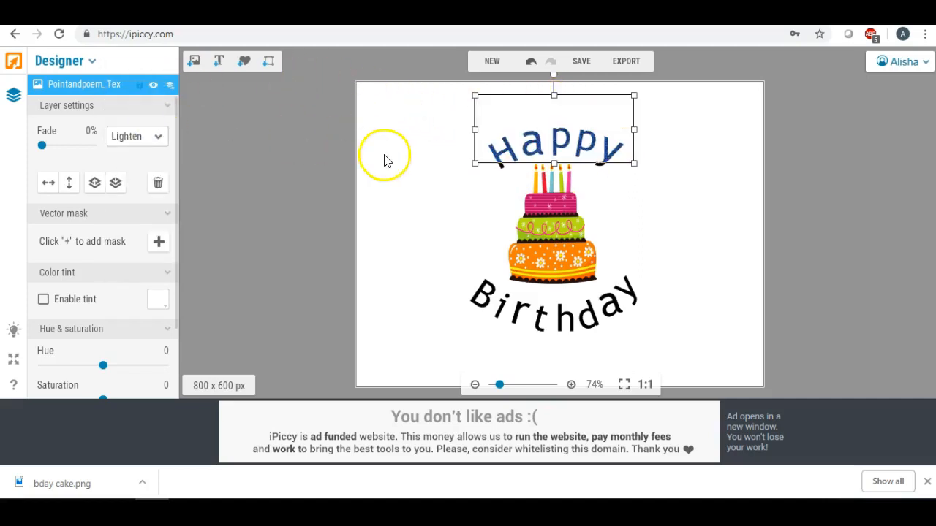
Step: Add another blue glitter texture beside "Happy" and duplicate its layer
click(194, 62)
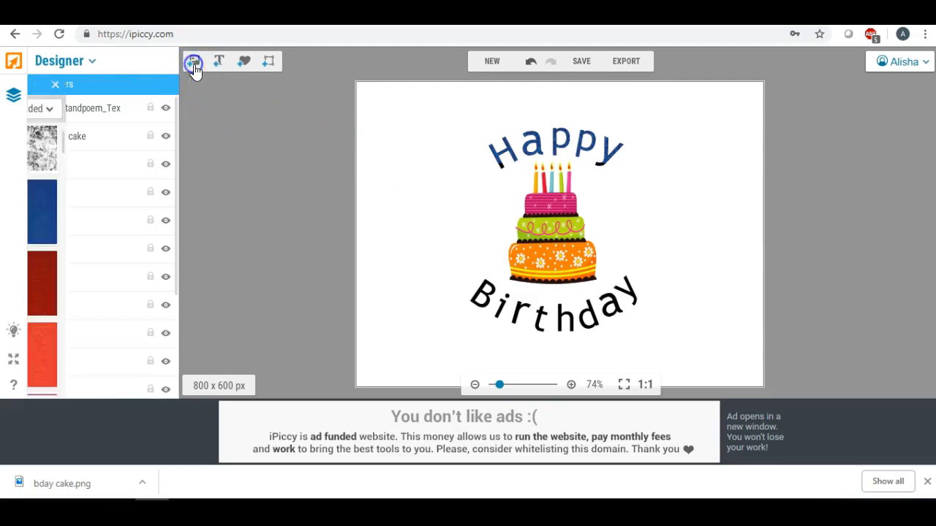
drag(134, 209, 405, 162)
right_click(384, 148)
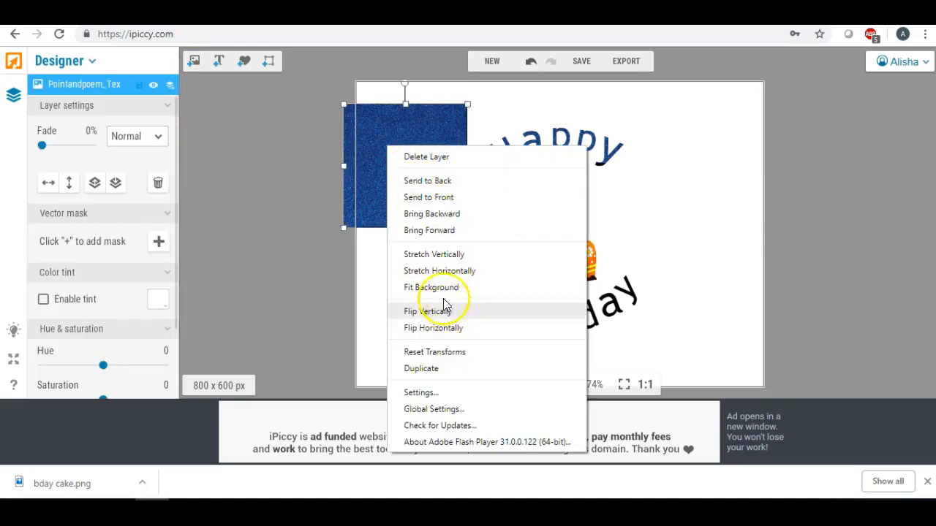
click(422, 368)
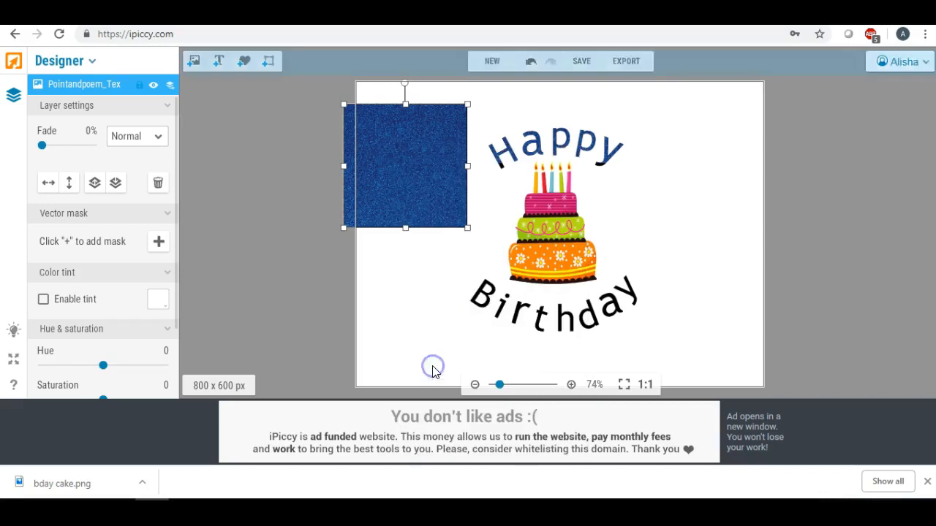
Step: Shrink the duplicated texture to a small square and place it over the uncolored base of the "H"
drag(403, 183, 427, 158)
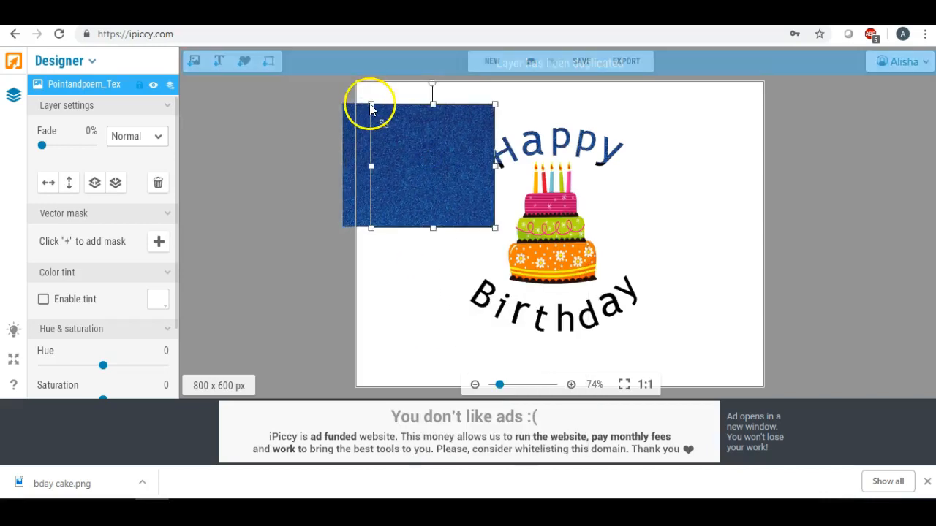
drag(371, 104, 427, 190)
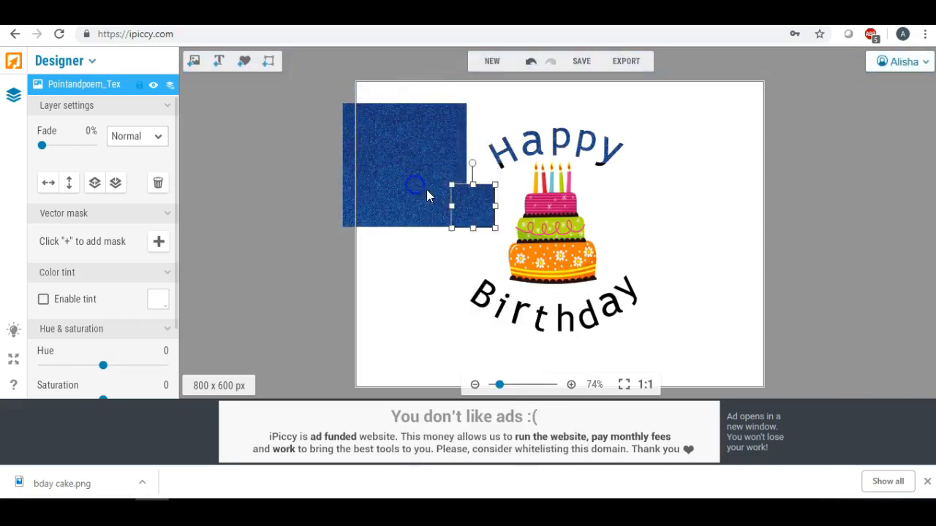
drag(496, 184, 498, 171)
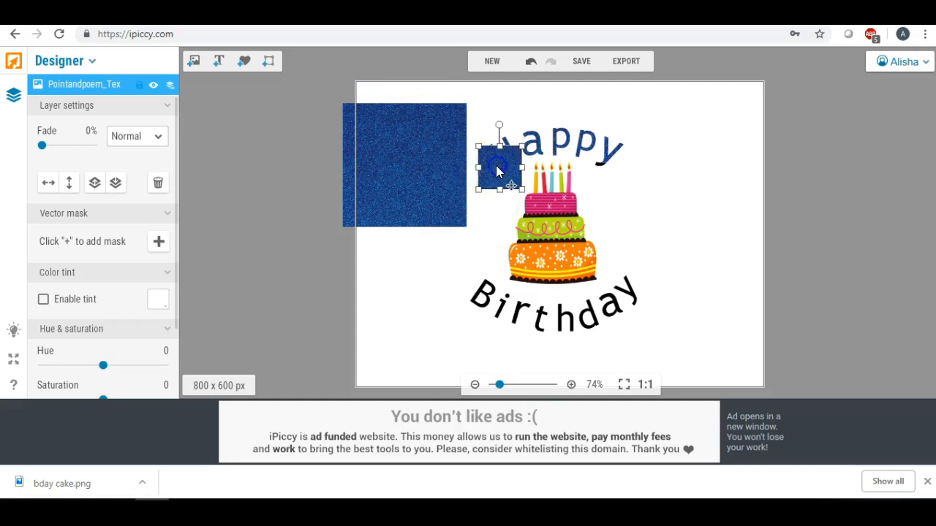
Step: Shrink the remaining texture square over the tail of the "y" in "Happy" and set its blend mode to Lighten
click(409, 164)
drag(345, 106, 611, 170)
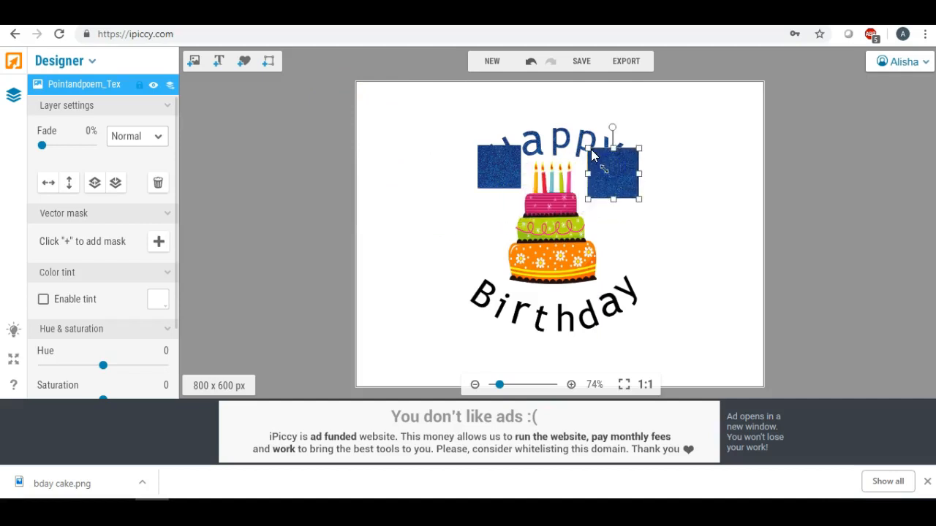
click(158, 137)
click(150, 123)
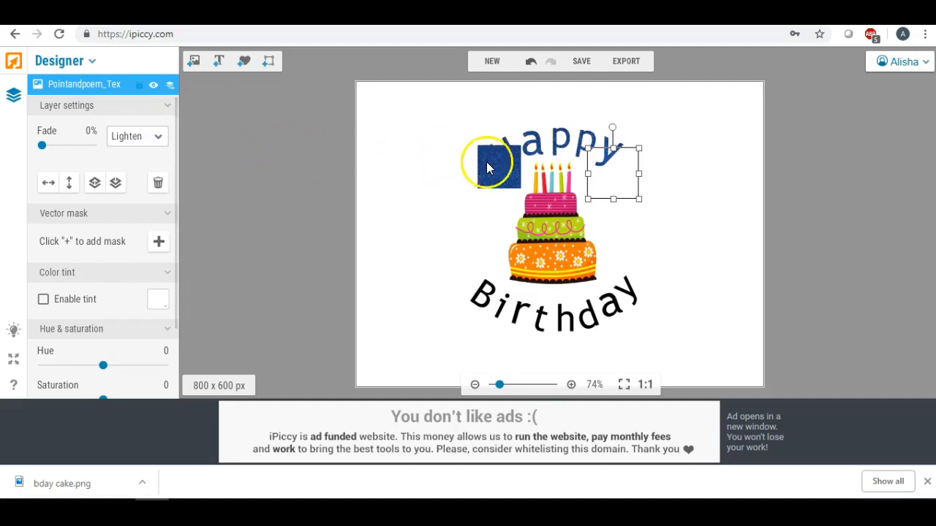
Step: Set the small texture square over the "H" to the Lighten blend mode and deselect it
click(488, 167)
click(158, 137)
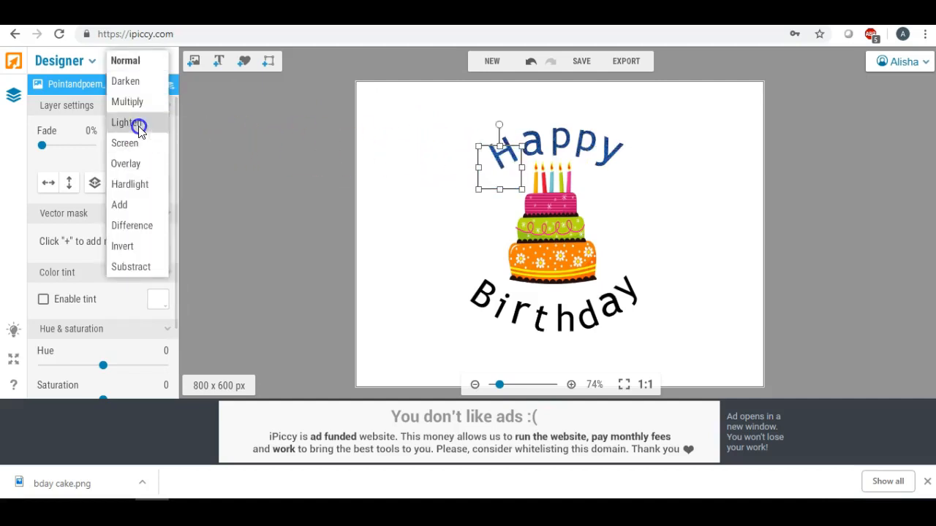
click(137, 124)
click(362, 192)
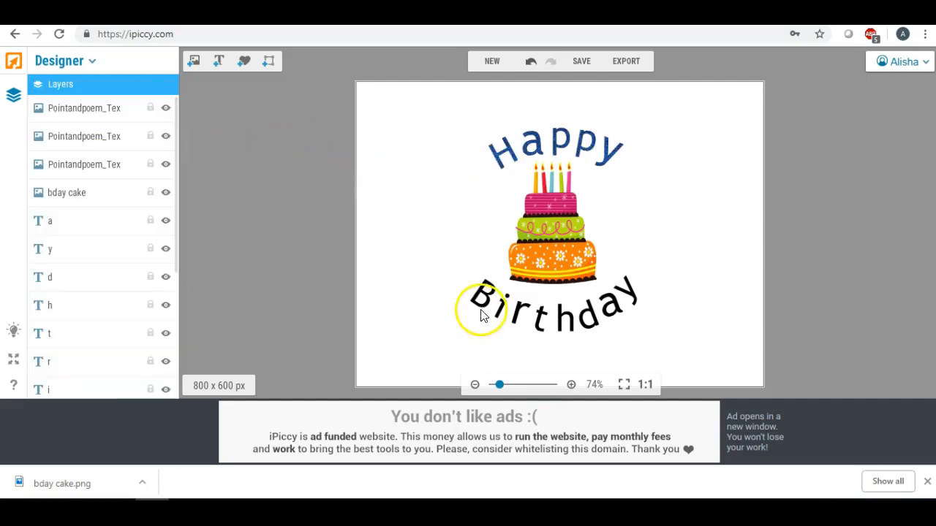
Step: Add another blue glitter texture, flatten it into a shallow rectangle and position it over the middle letters of "Birthday"
click(195, 64)
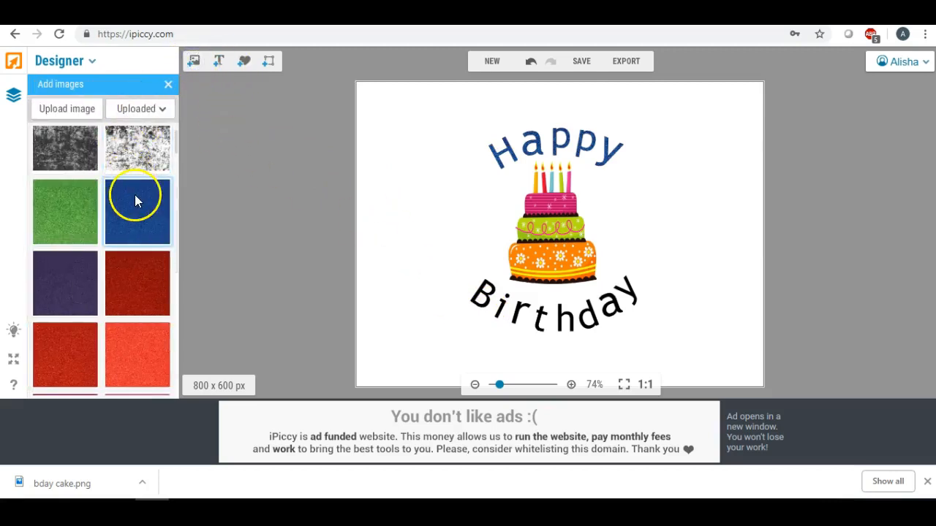
drag(135, 197, 406, 310)
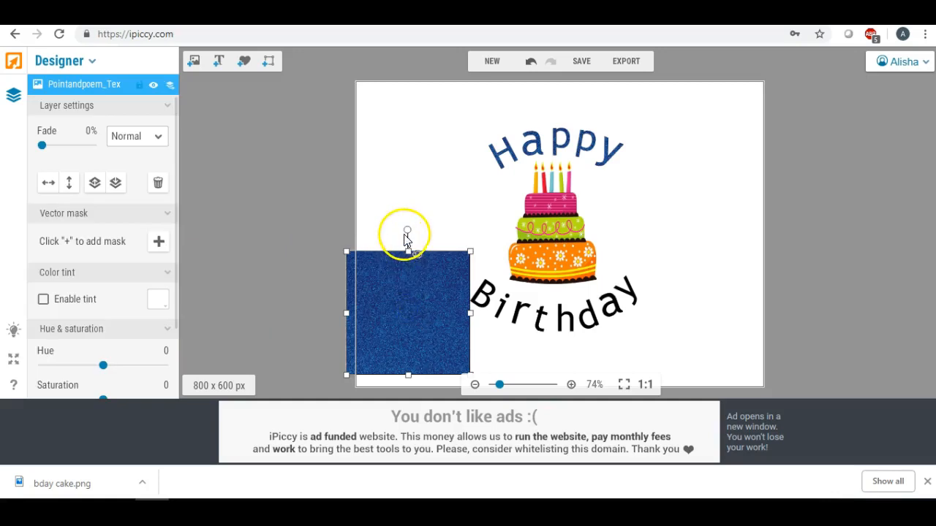
drag(408, 251, 419, 297)
drag(419, 337, 548, 317)
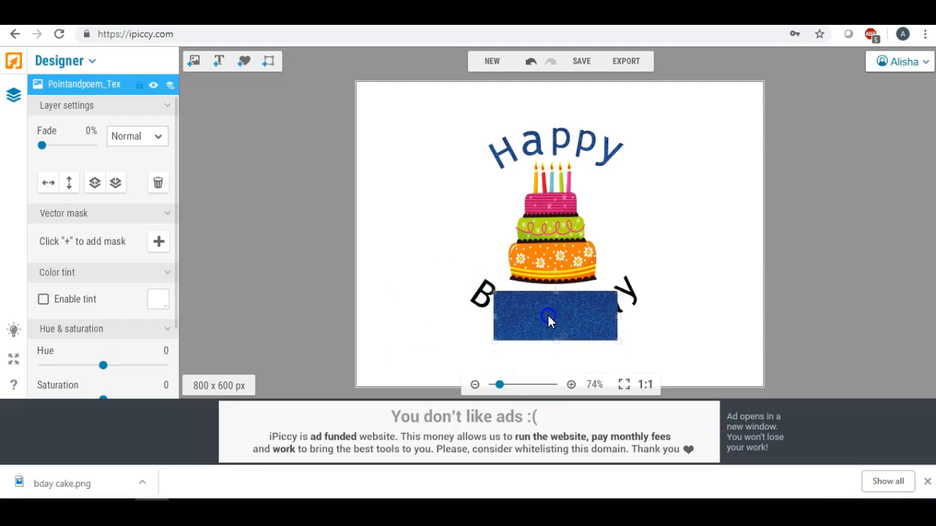
Step: Set the blend mode of the texture over "Birthday" to Lighten
click(158, 136)
click(147, 124)
click(429, 255)
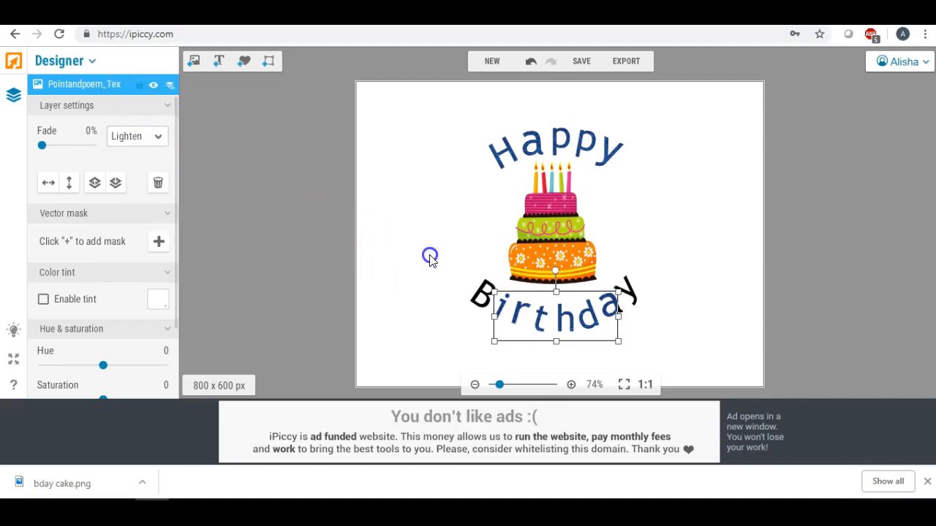
Step: Add another blue glitter texture, duplicate it, and shrink one copy into a small square positioned over the "B" in "Birthday"
click(194, 62)
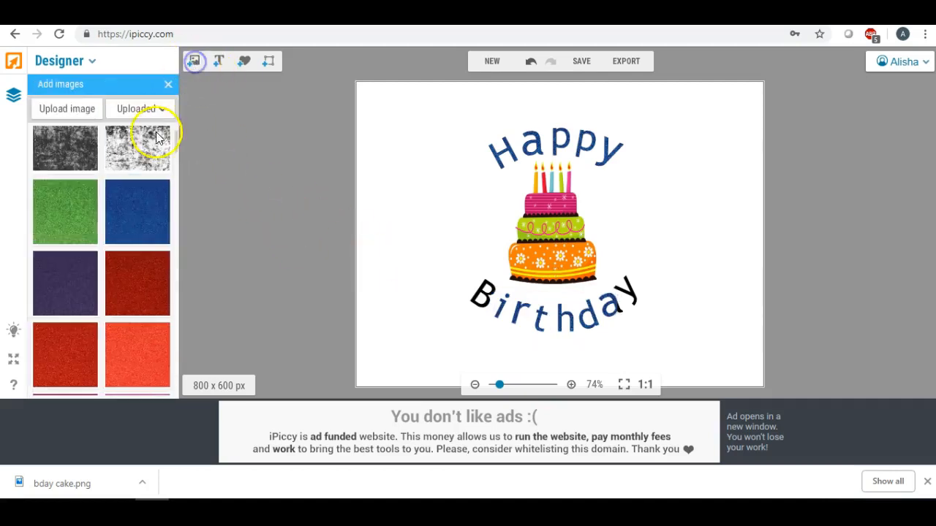
drag(129, 207, 358, 243)
right_click(322, 196)
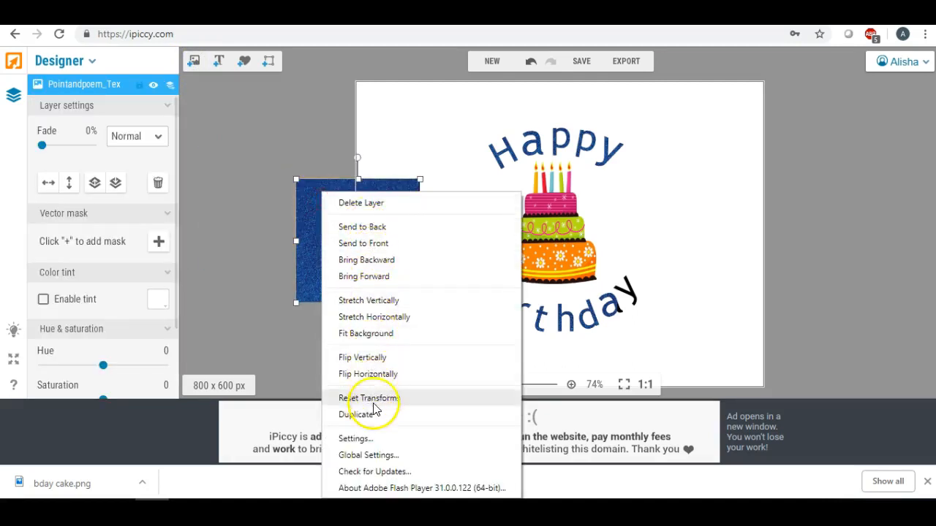
click(358, 415)
drag(348, 238, 379, 236)
drag(335, 183, 376, 251)
drag(424, 272, 467, 296)
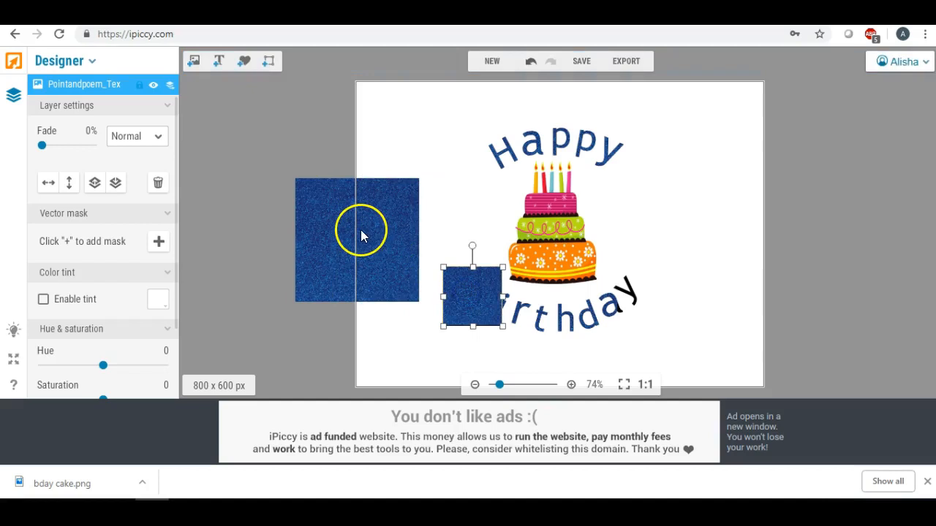
Step: Shrink the other blue glitter square and position it over the "y" at the end of "Birthday"
click(313, 195)
drag(299, 178, 345, 246)
drag(395, 265, 638, 290)
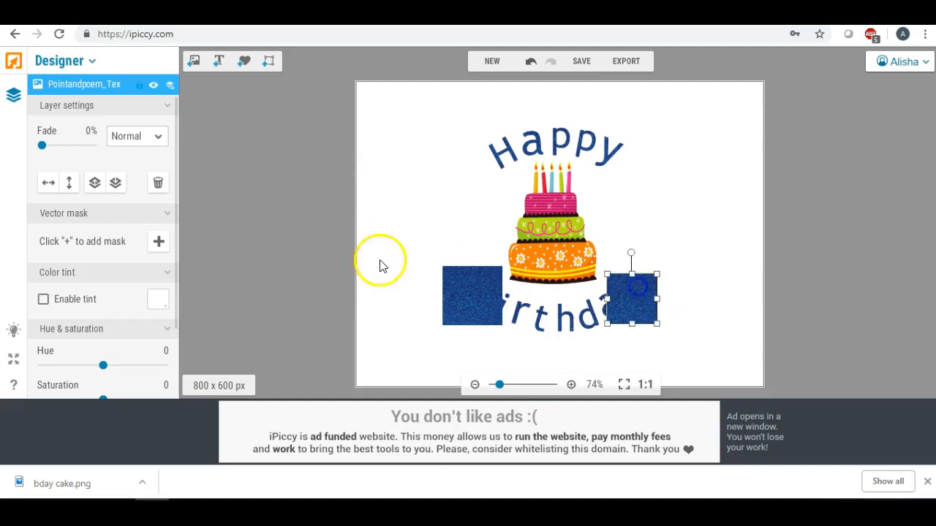
Step: Set the blend mode of the texture squares over the "y" and the "B" in "Birthday" to Lighten and deselect them
click(157, 144)
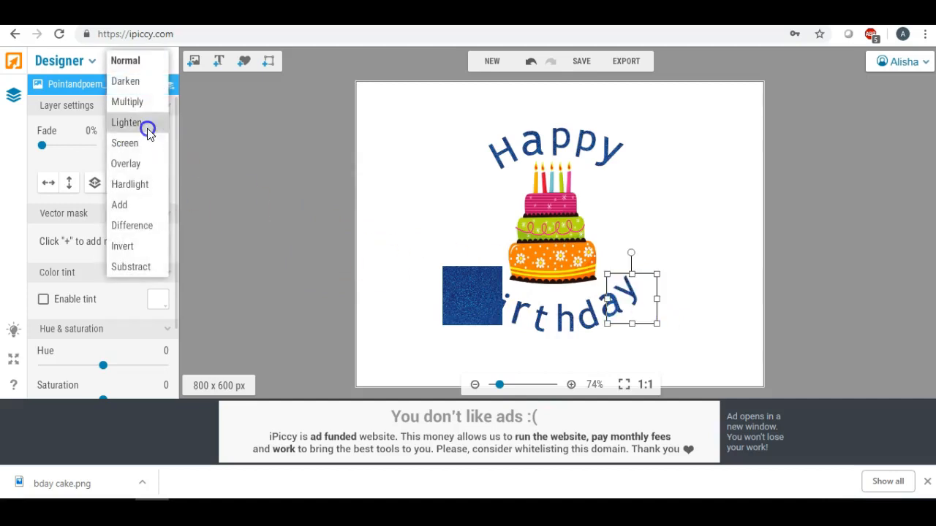
click(151, 121)
click(465, 288)
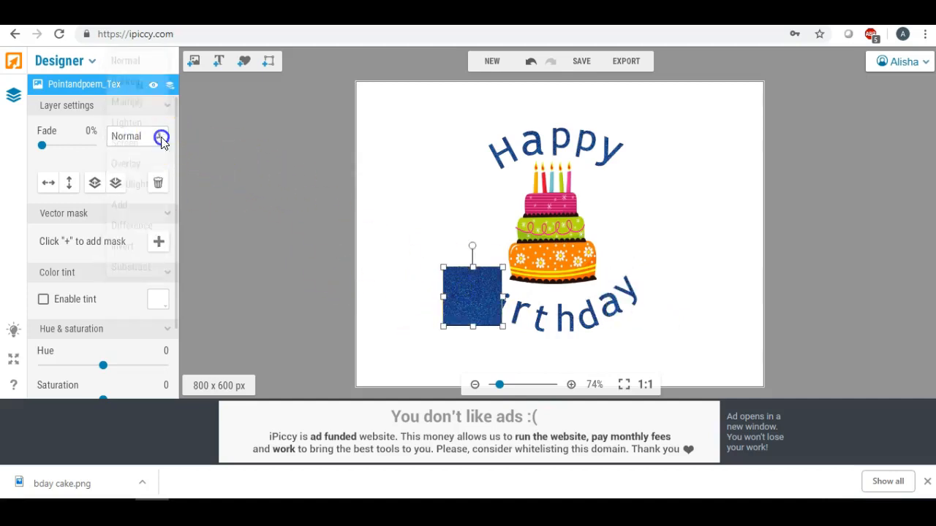
click(158, 138)
click(144, 124)
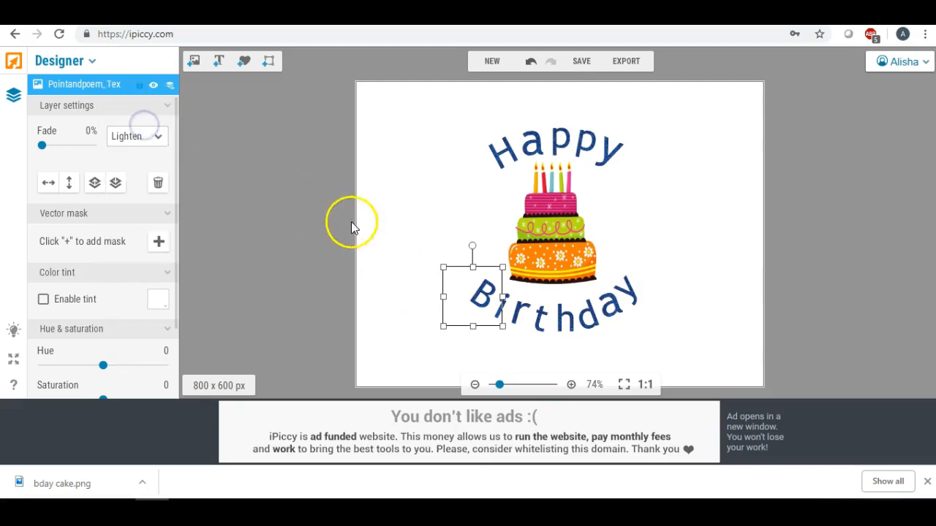
click(397, 224)
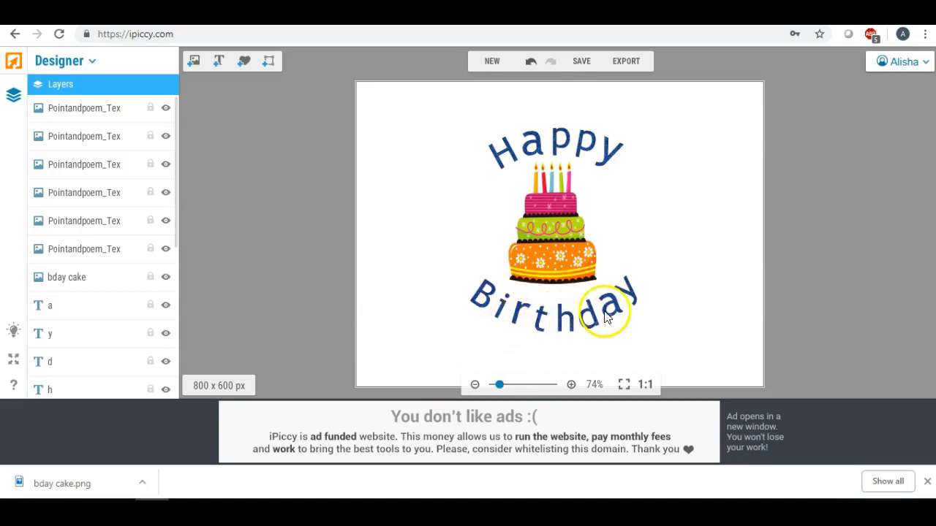
click(521, 314)
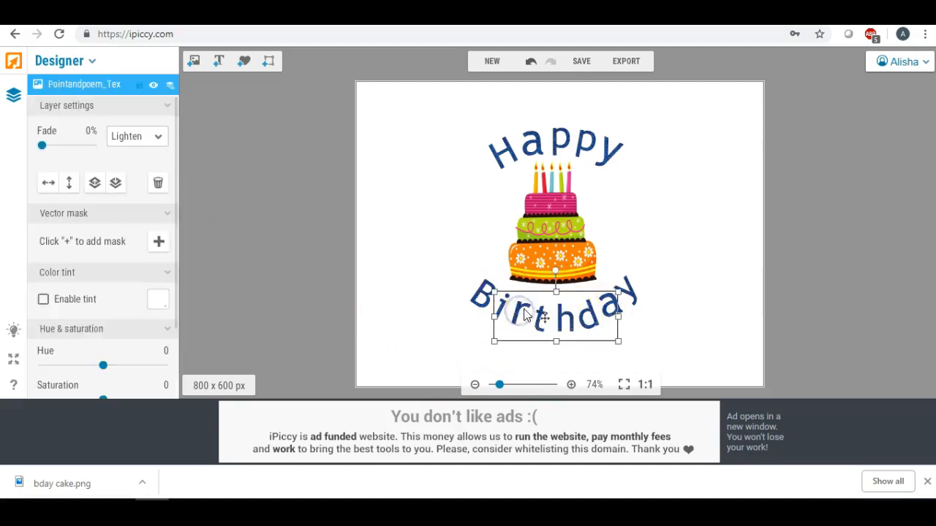
click(477, 327)
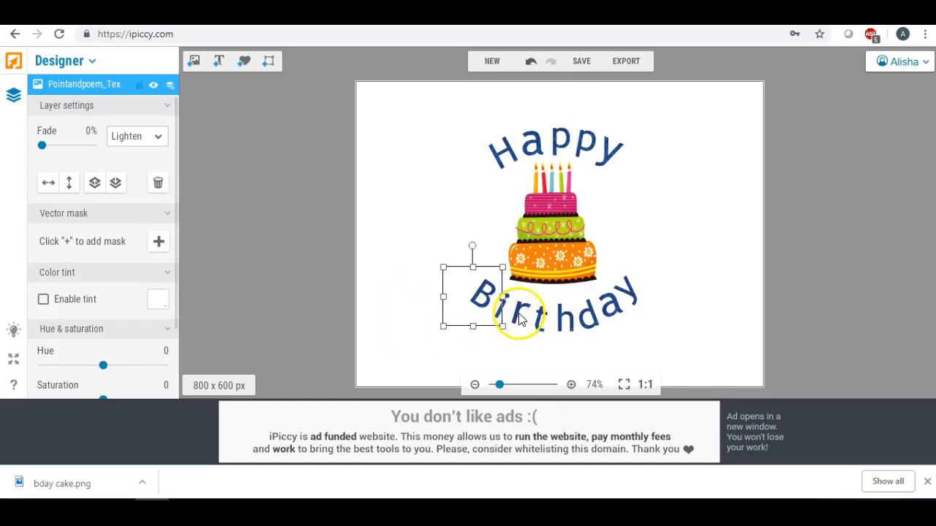
click(411, 181)
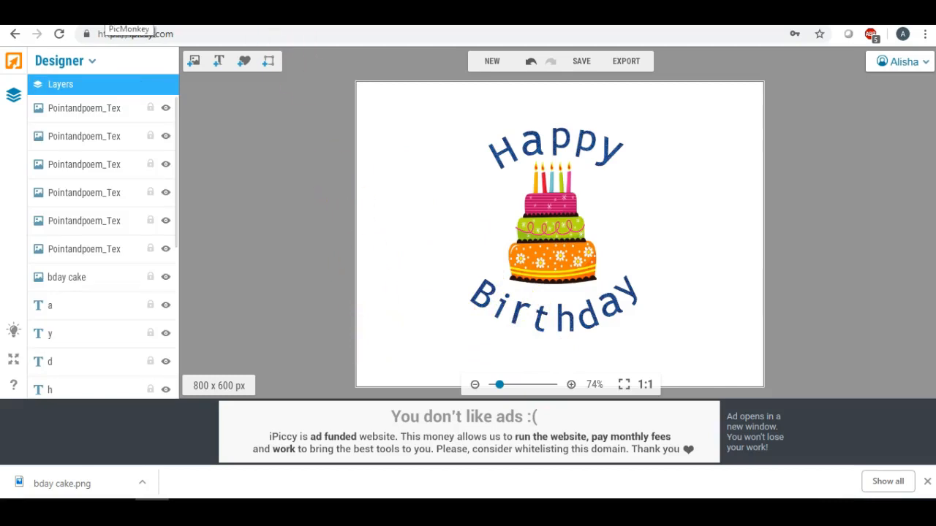
click(124, 13)
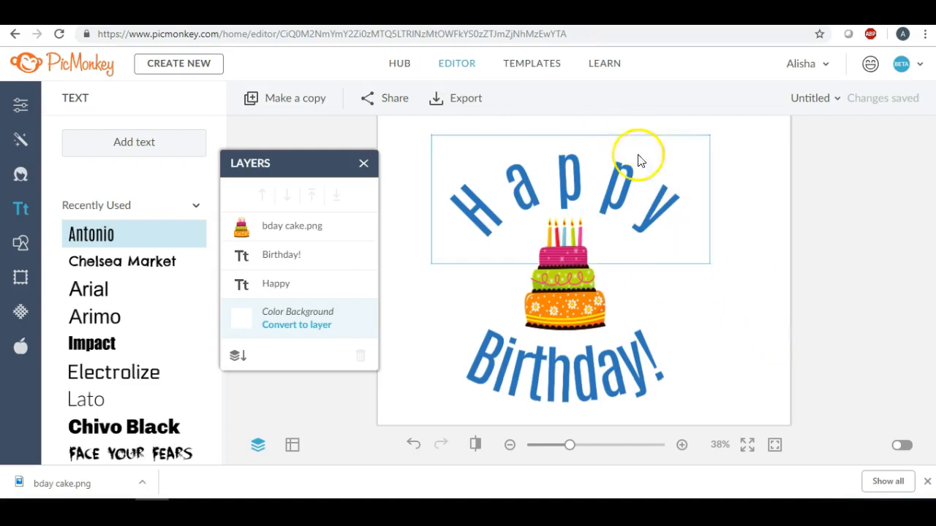
click(241, 13)
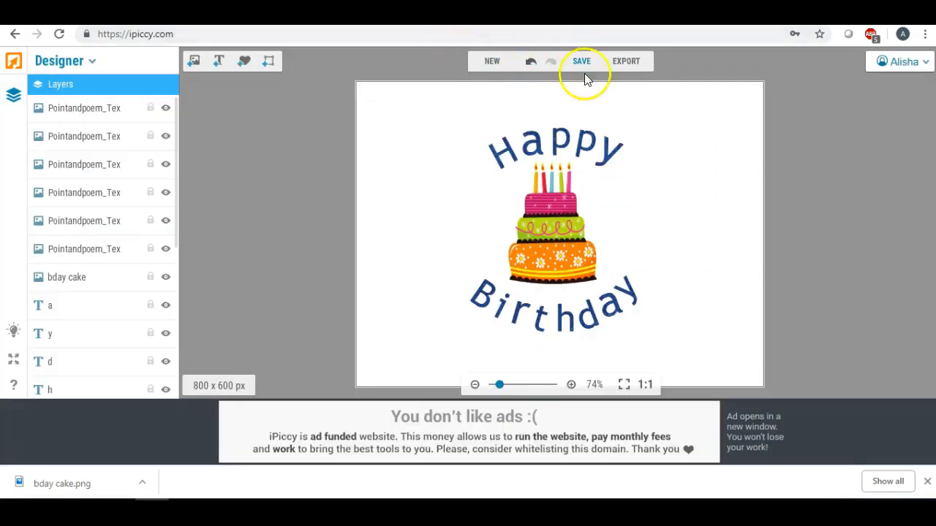
Step: Export the flattened design to the Editor and crop it to about 554 x 509 px around the lettering and cake
click(624, 64)
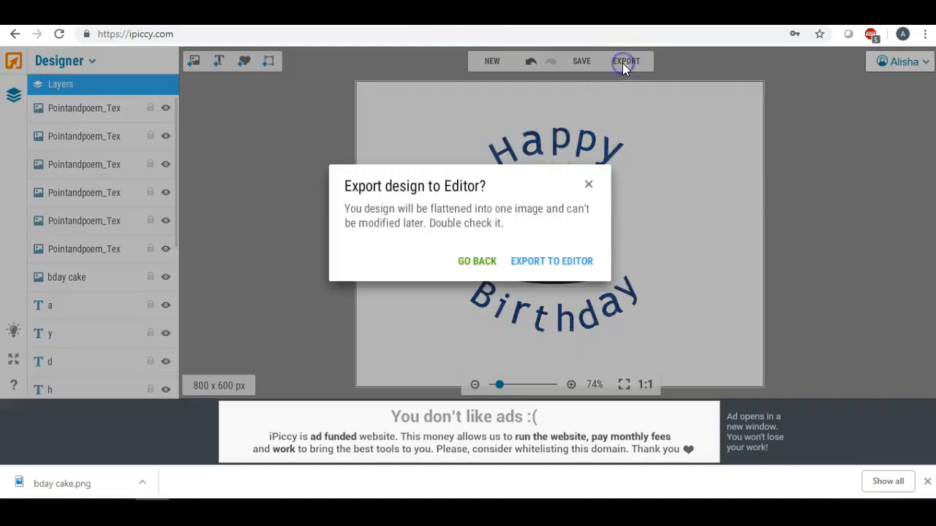
click(556, 263)
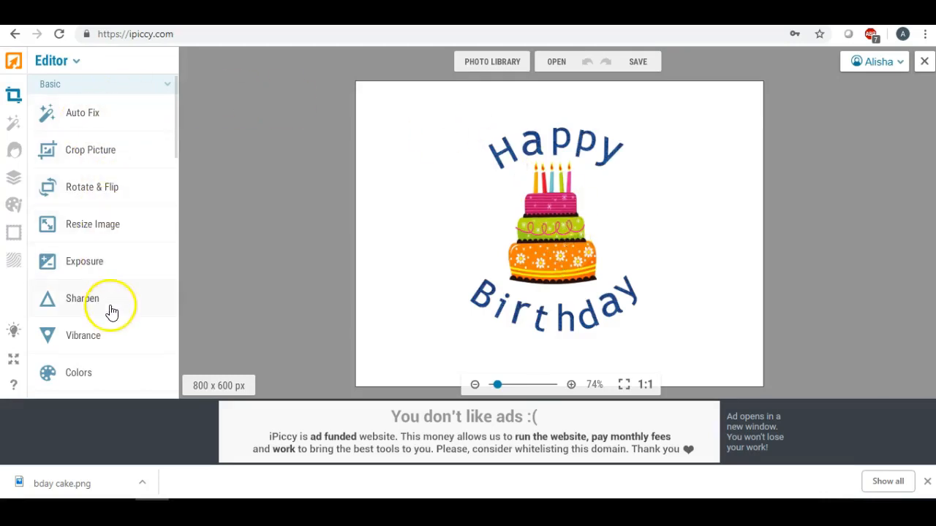
click(109, 153)
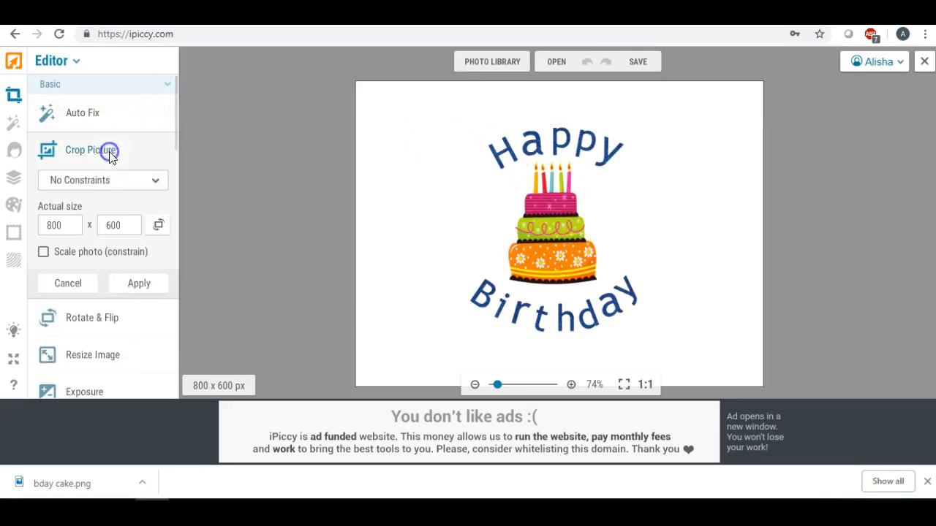
drag(488, 205, 481, 192)
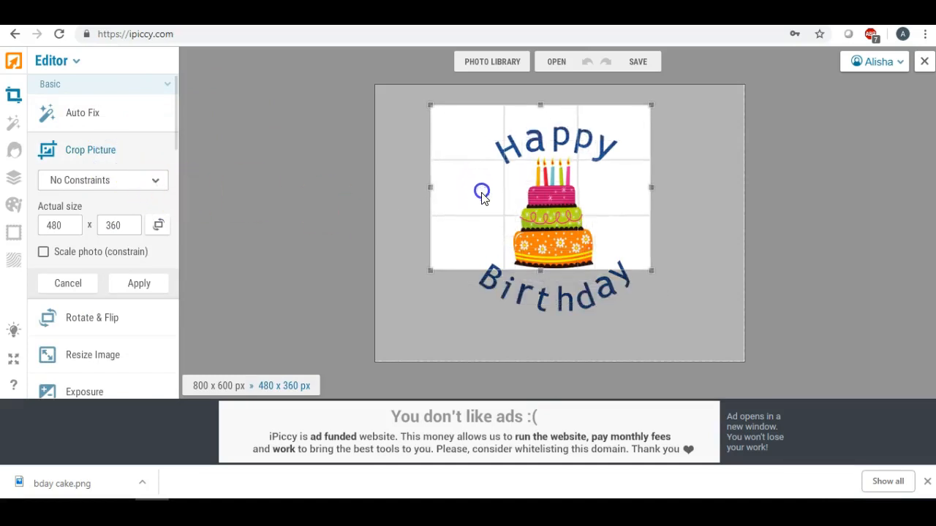
drag(654, 272, 688, 339)
mouse_move(615, 249)
mouse_down()
mouse_move(607, 249)
mouse_move(616, 249)
mouse_up()
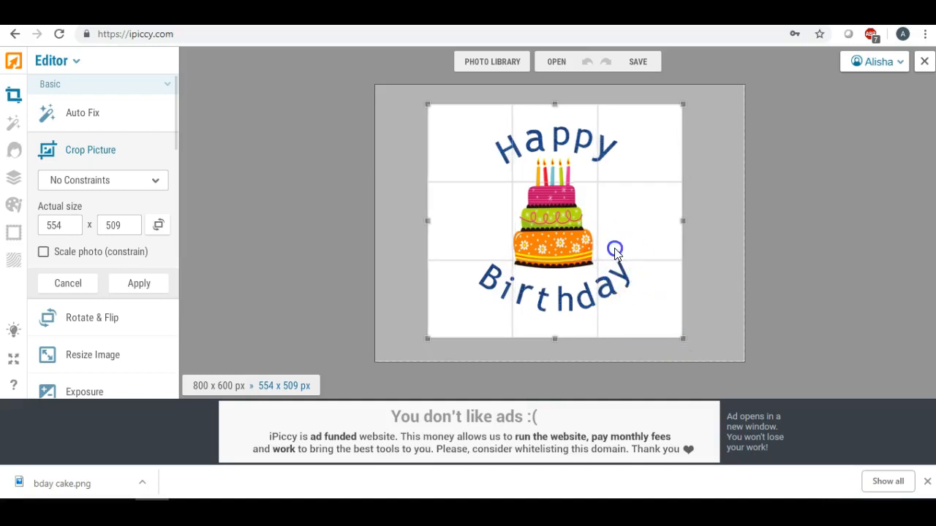
click(140, 285)
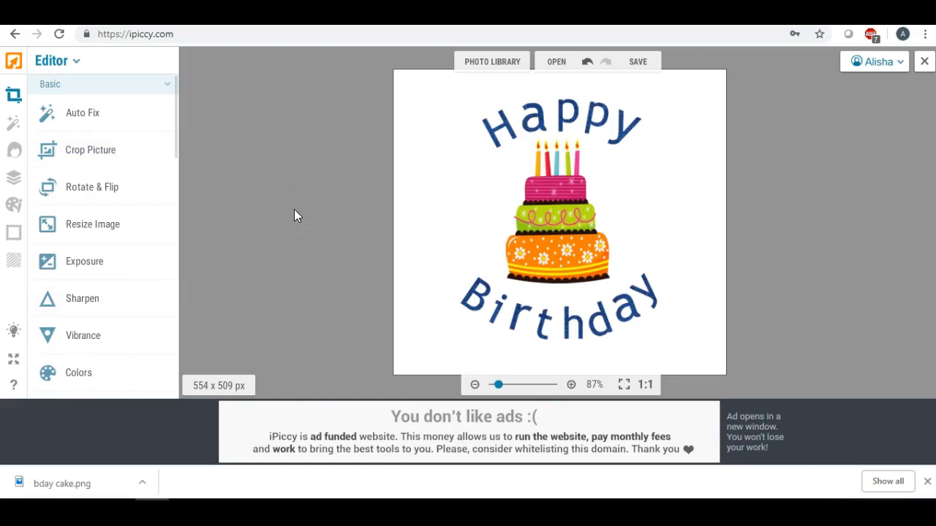